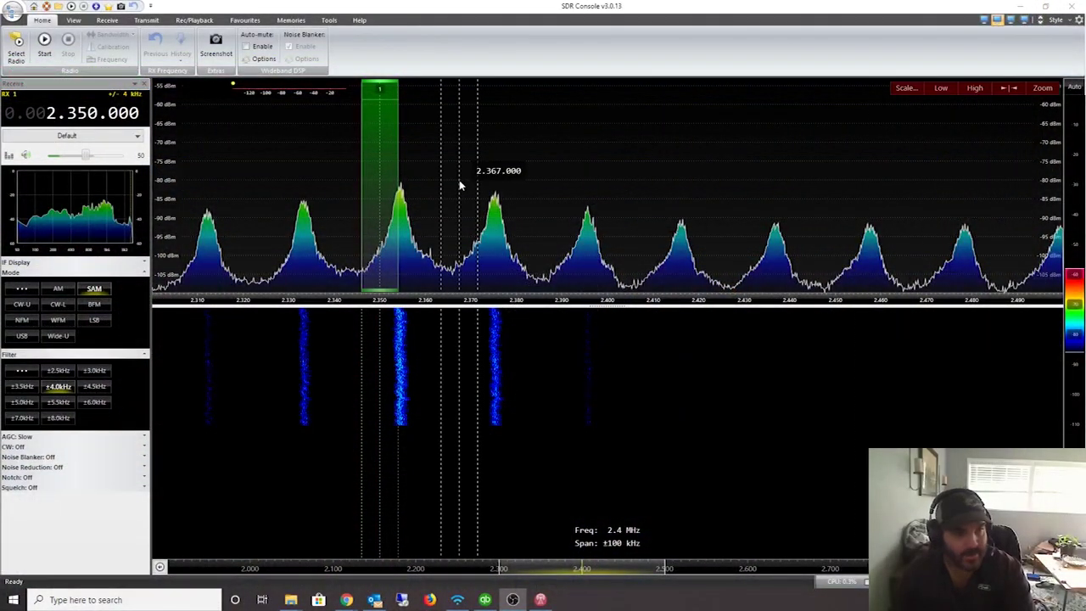
- Start the radio and load the 20m (14.0 - 14.35) amateur band
click(44, 40)
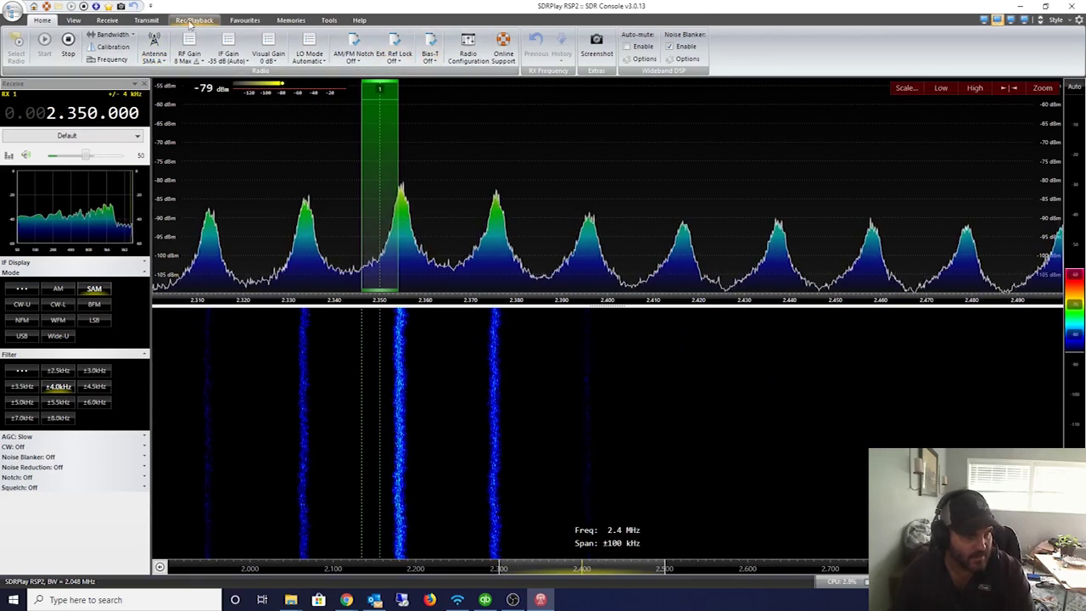
click(244, 19)
click(156, 62)
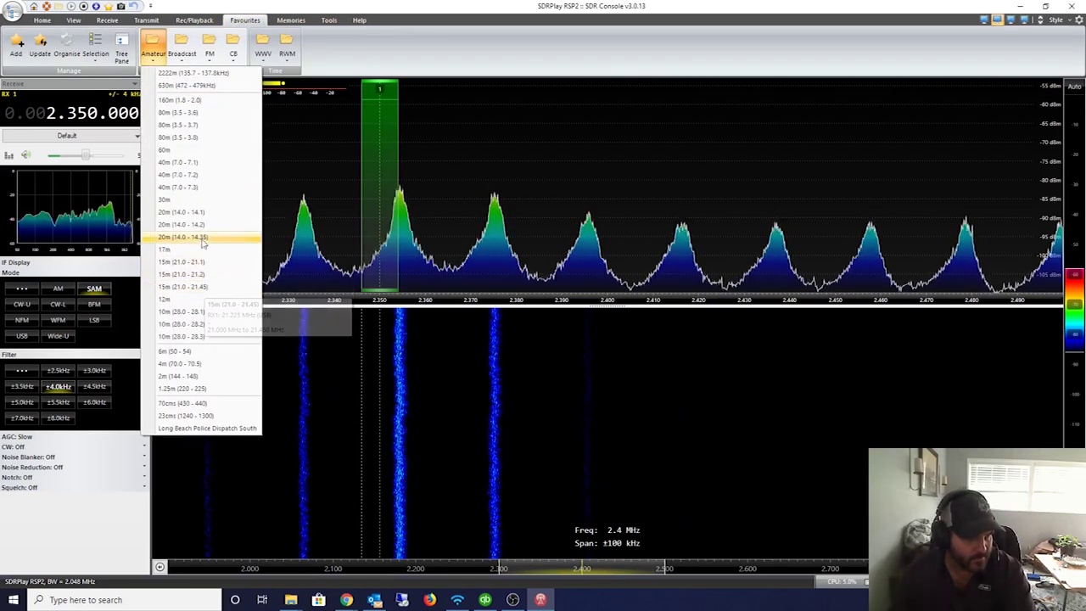
click(253, 238)
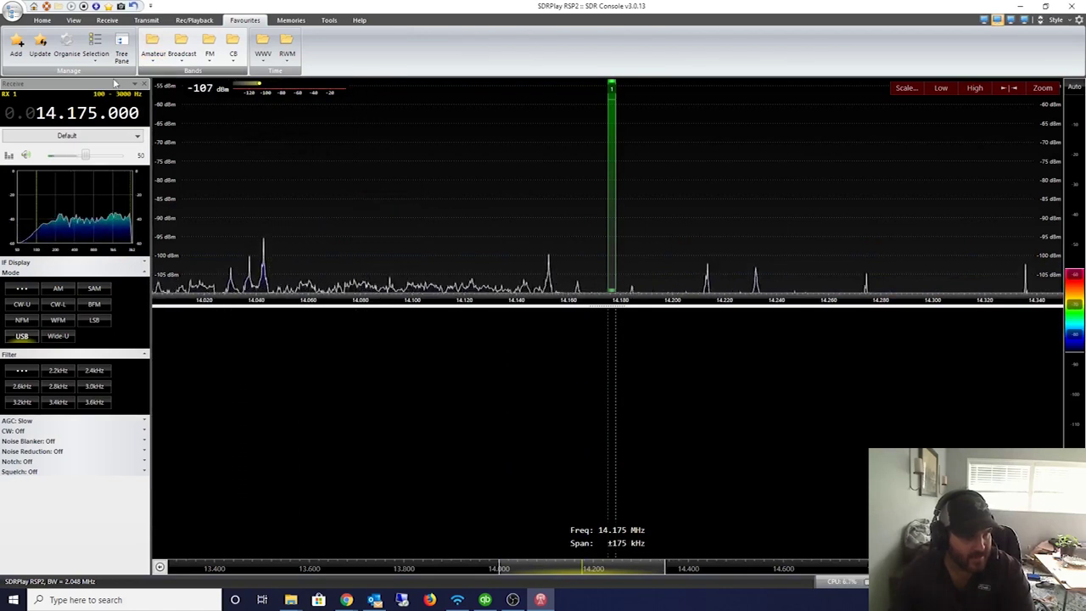
- Switch the radio's antenna input to SMA B for the 20m band
click(51, 22)
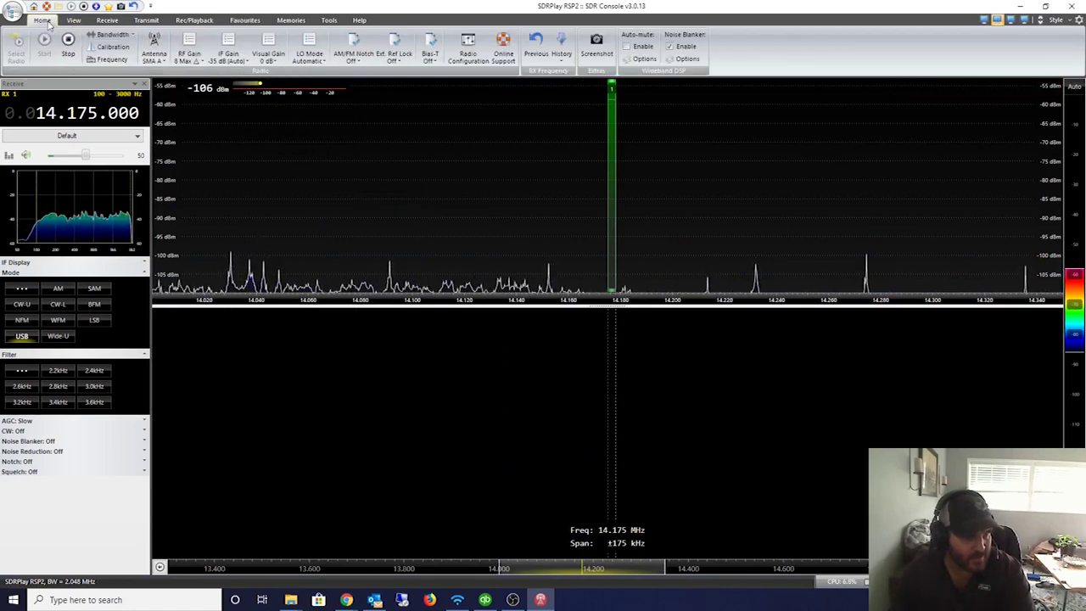
click(161, 62)
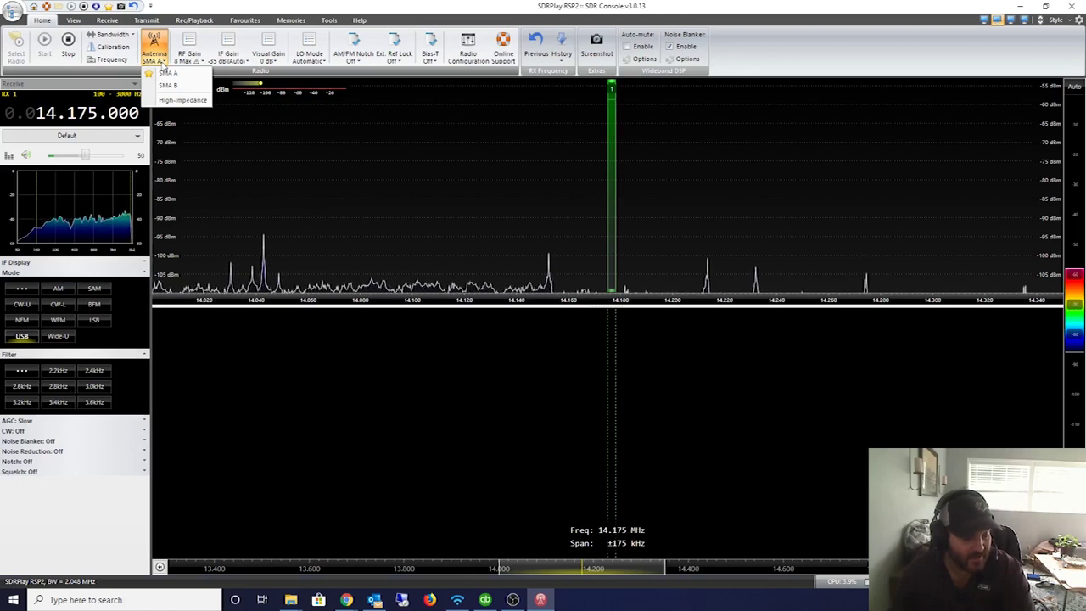
click(168, 85)
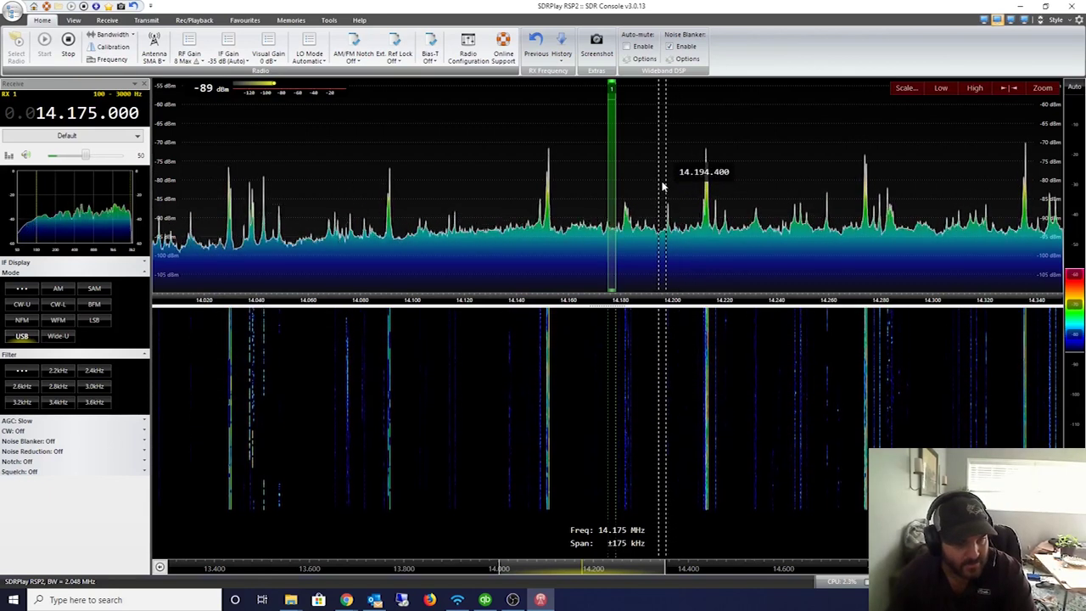
- Tune in turn to the 20m signals at 14.281.750, 14.039.300 and 14.315.450 MHz
click(891, 224)
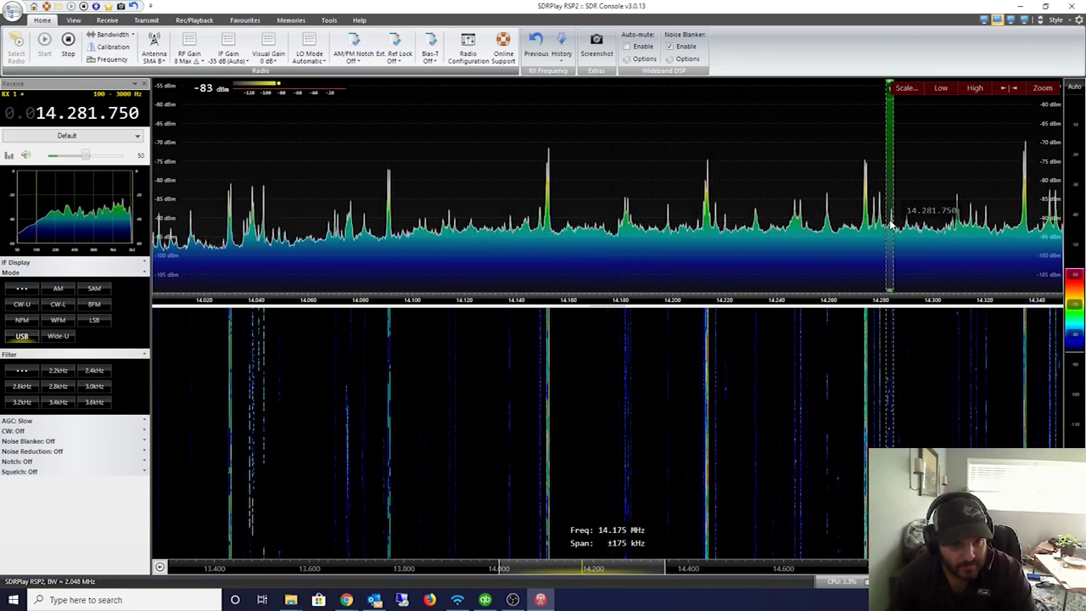
click(258, 249)
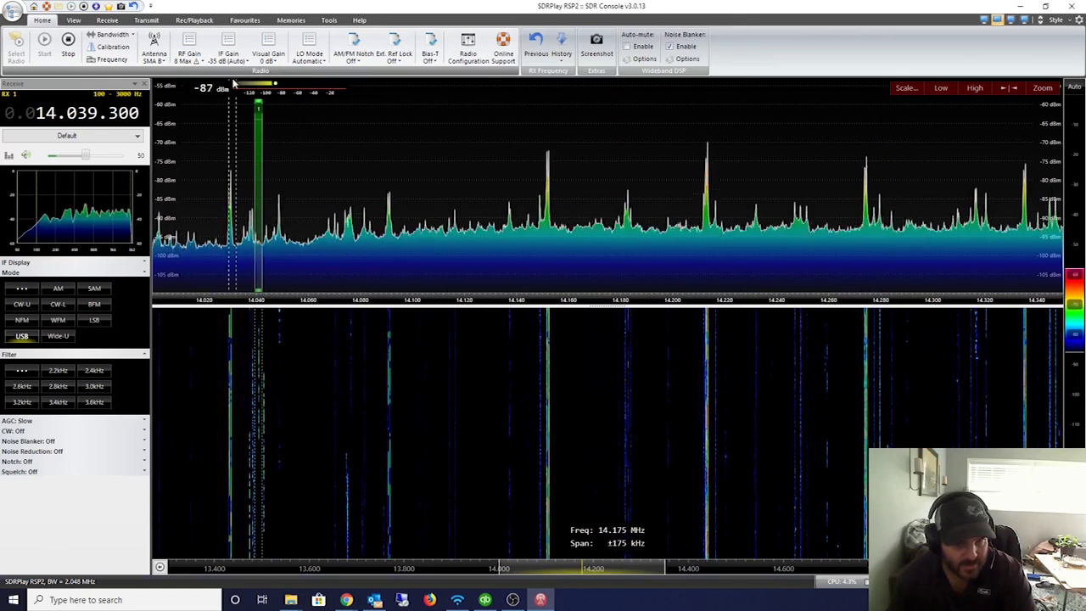
click(978, 277)
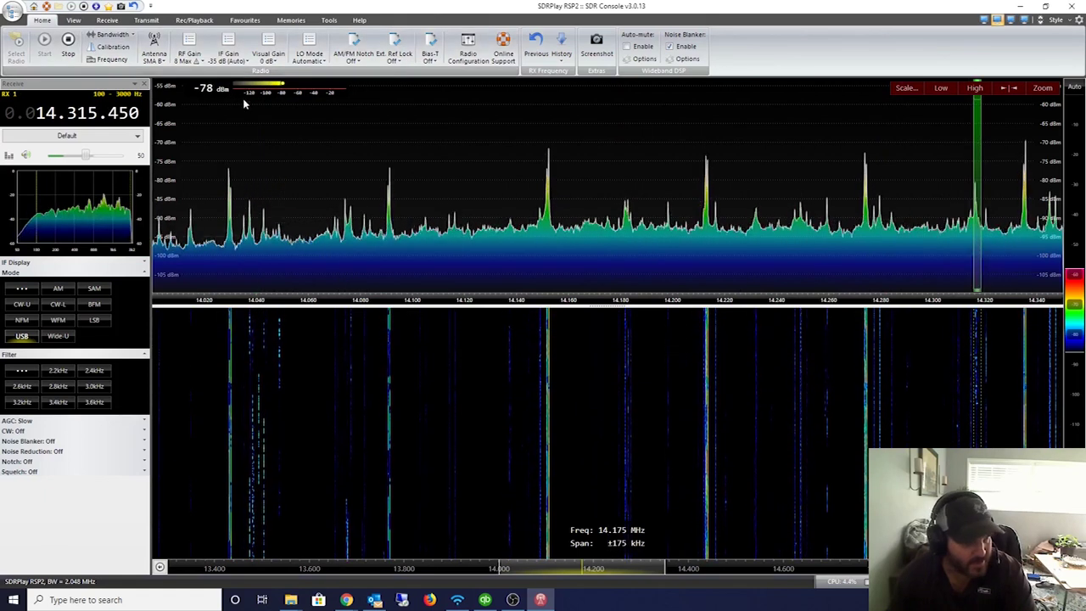
- Set the antenna input to High-Impedance and load the 40m (7.0 - 7.3) amateur band
click(161, 61)
click(174, 95)
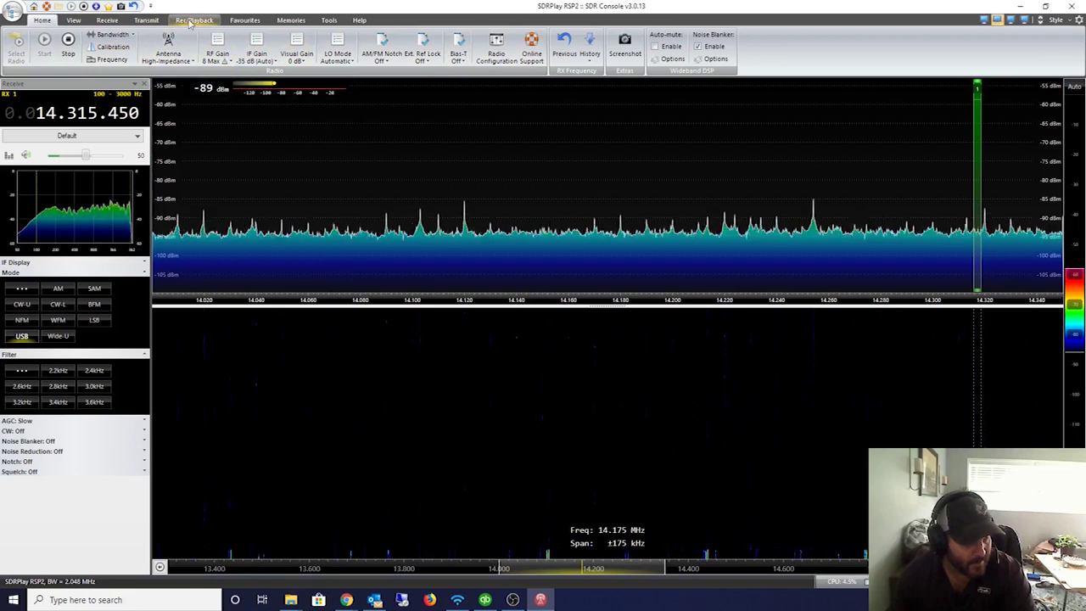
click(238, 21)
click(154, 49)
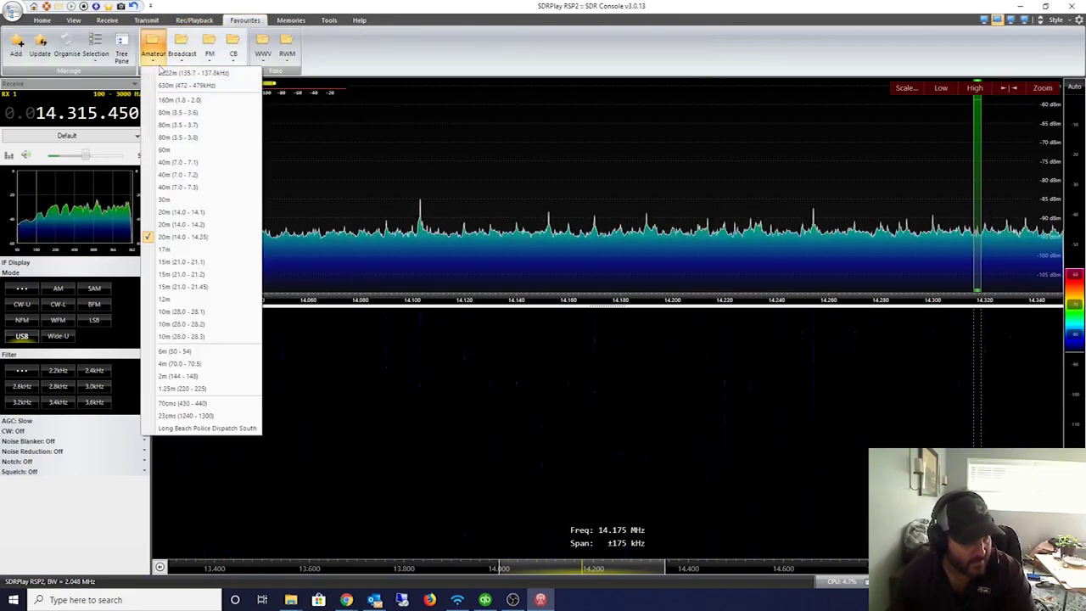
click(210, 187)
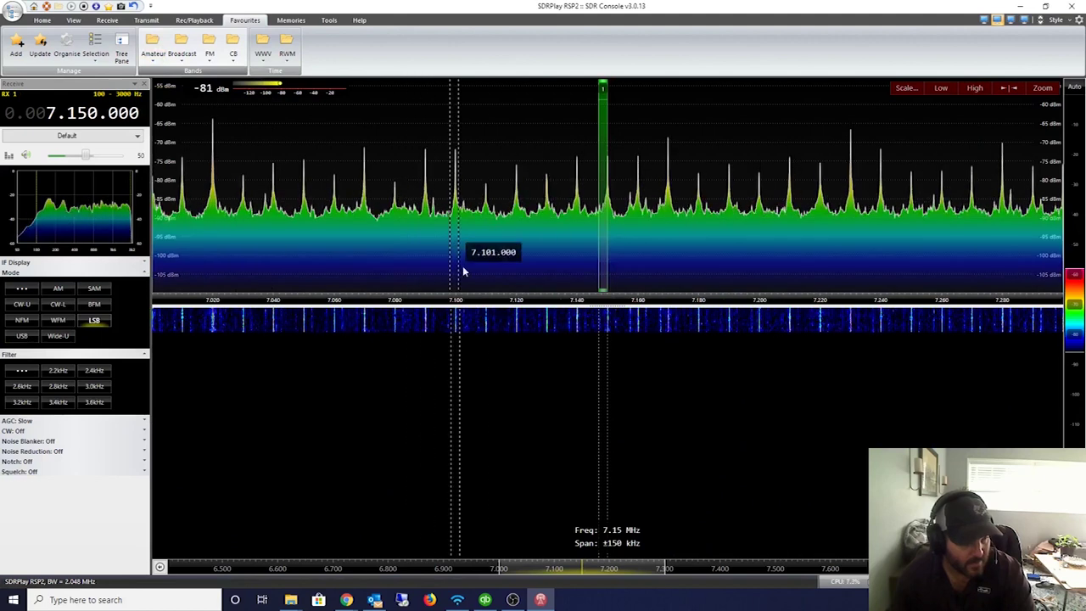
- Compare 40m reception by switching the antenna to SMA B and back to High-Impedance
click(44, 20)
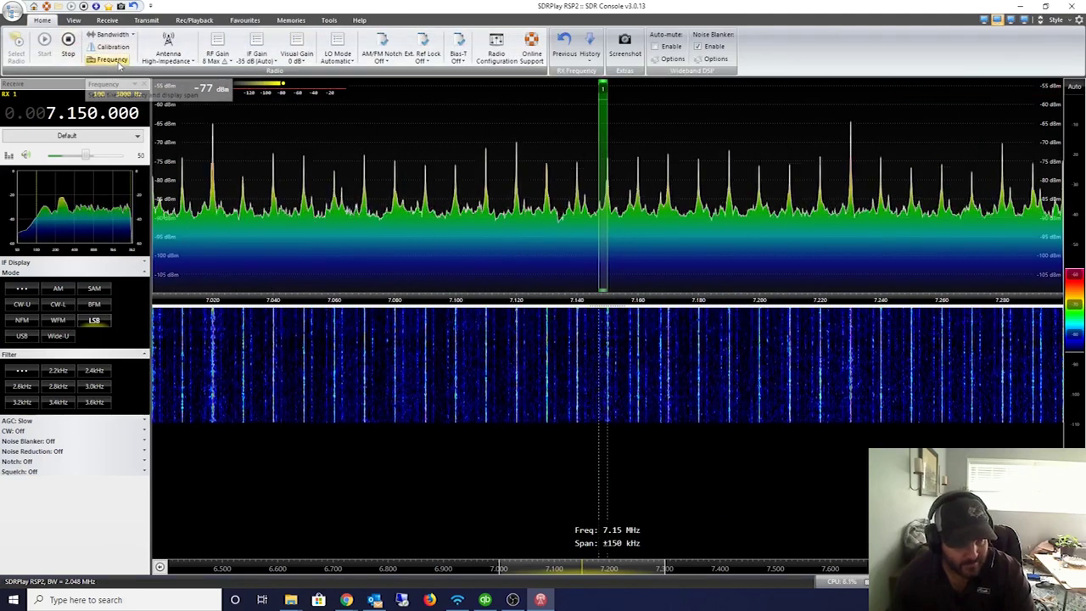
click(176, 65)
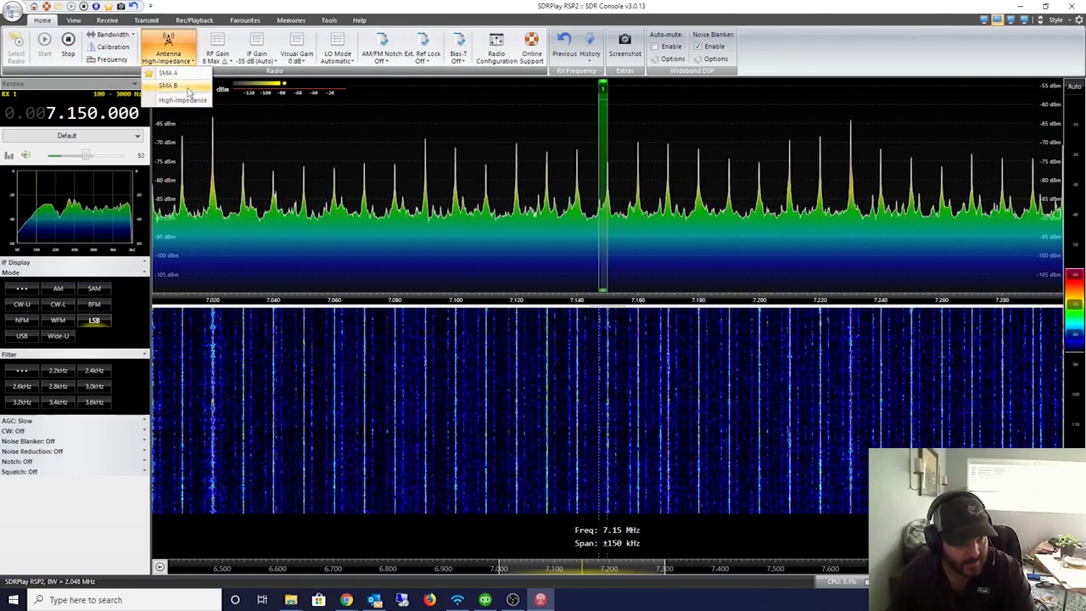
click(187, 88)
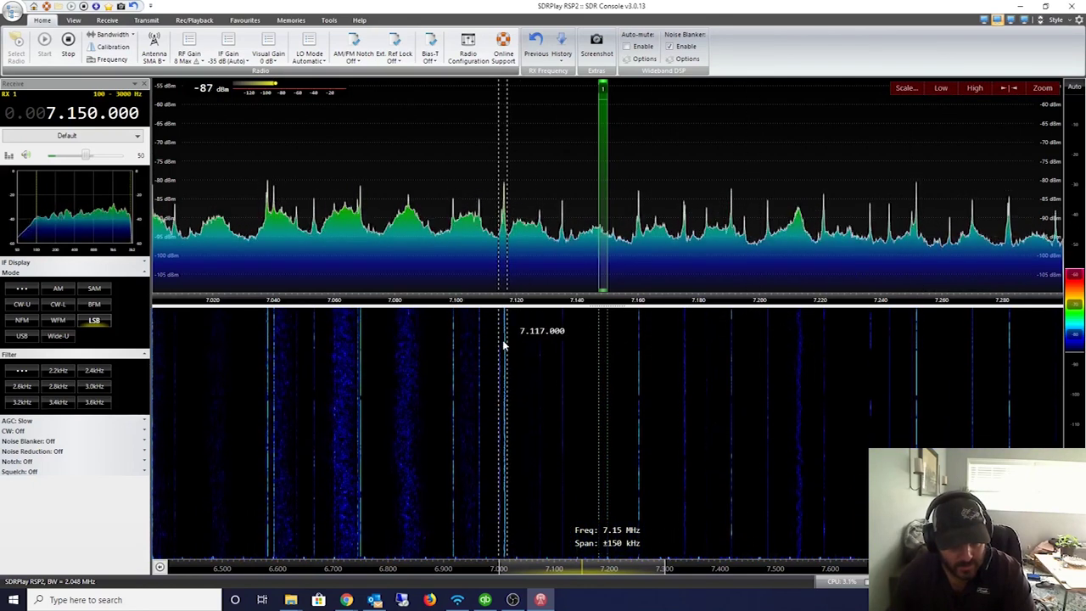
click(160, 62)
click(180, 101)
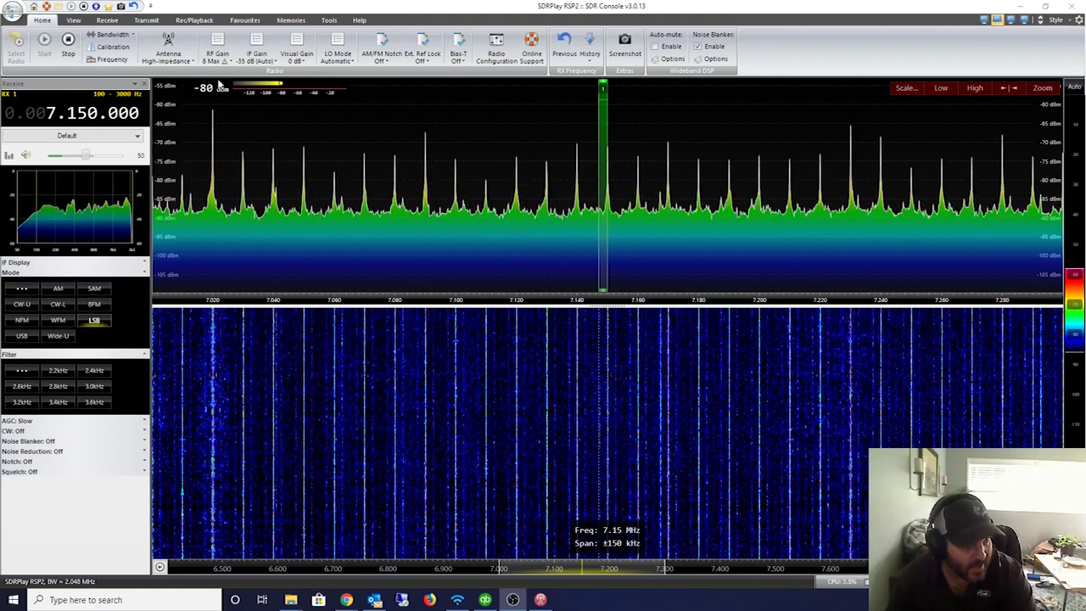
- Load the 80m (3.5 - 3.8) amateur band and bring the antenna settings back into view
click(195, 20)
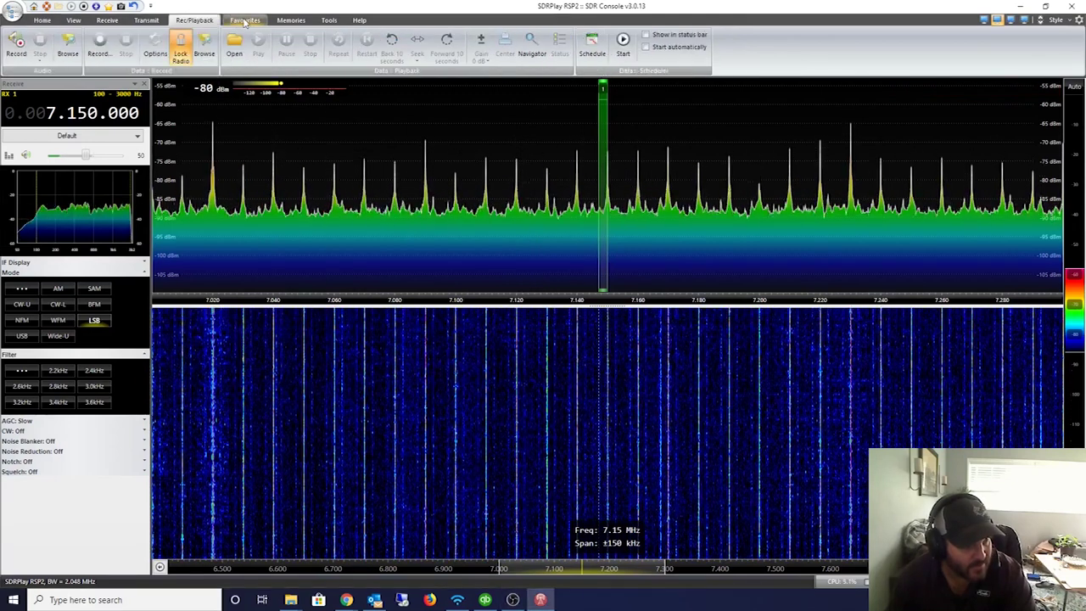
click(244, 19)
click(153, 47)
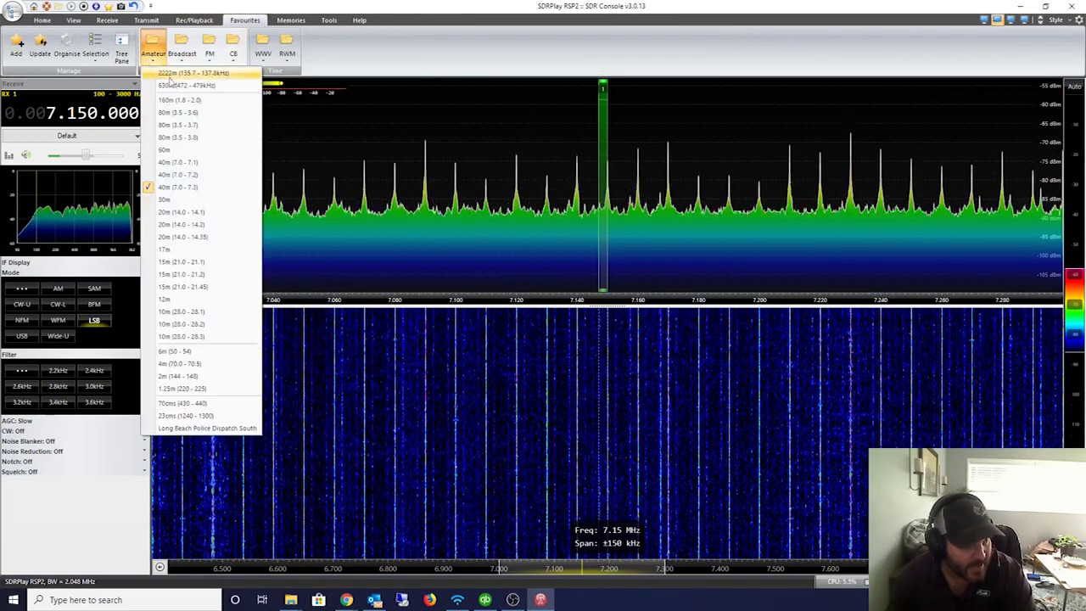
click(200, 139)
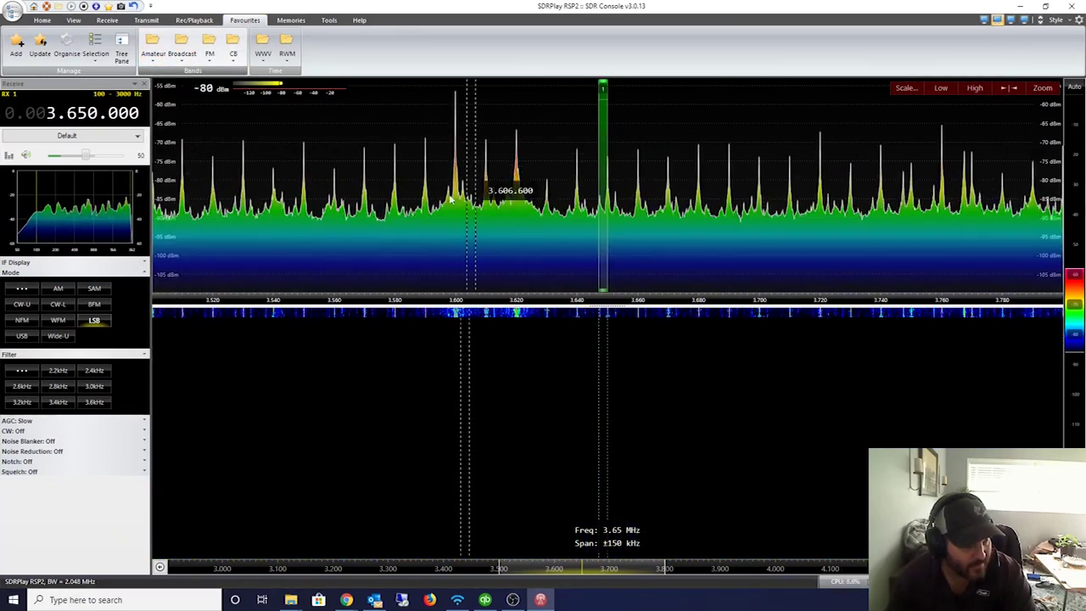
click(42, 20)
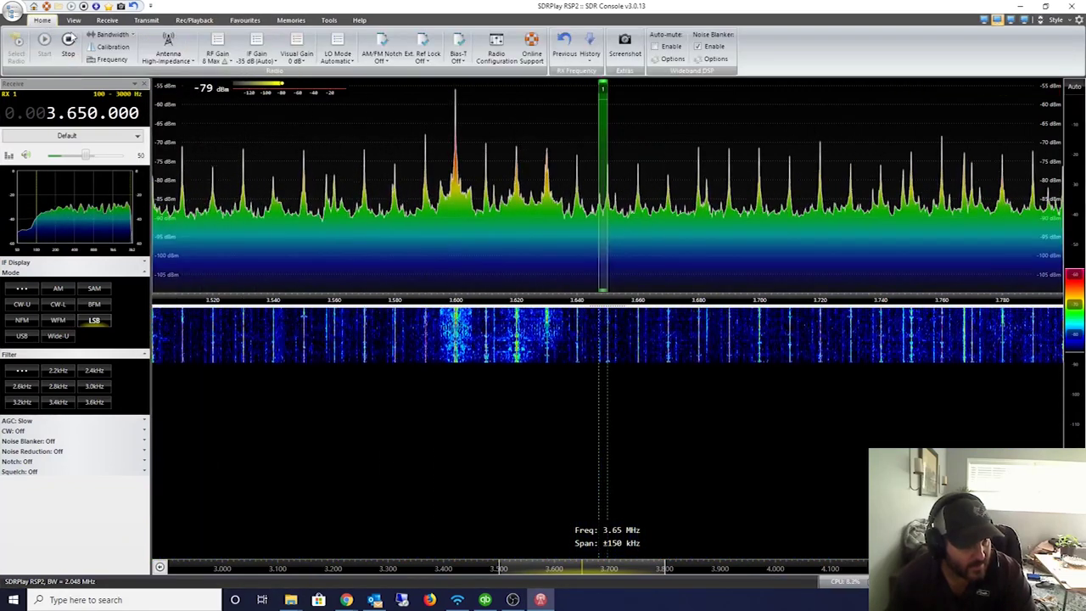
- Tune to the strong signal near 3.600 MHz, fine-tune it to 3.600.300, and move to the one at 3.622.200 MHz
click(456, 344)
scroll(478, 353, up, 20)
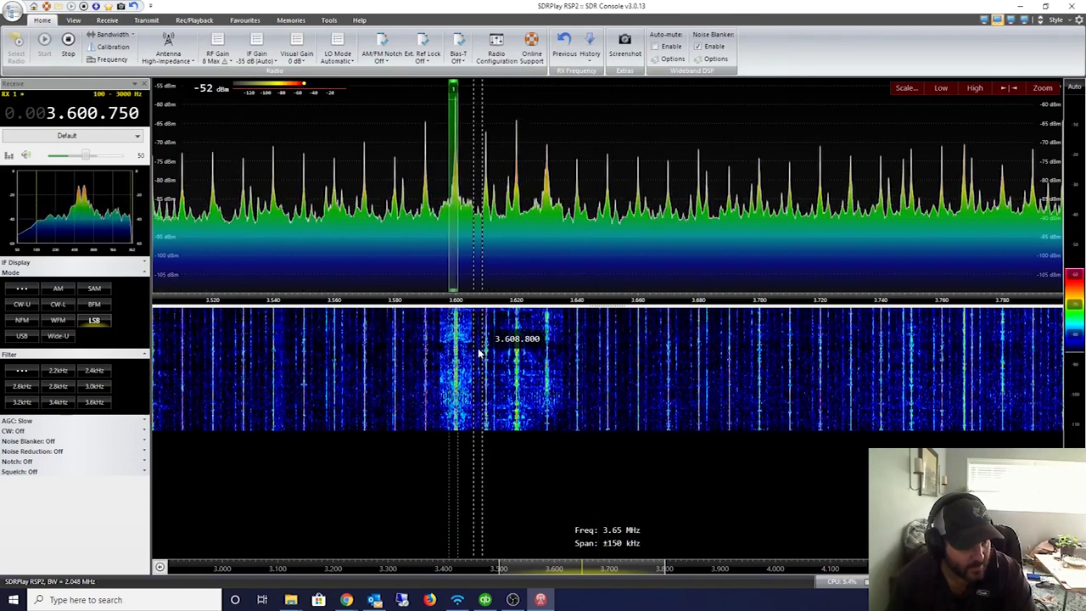
scroll(479, 352, down, 19)
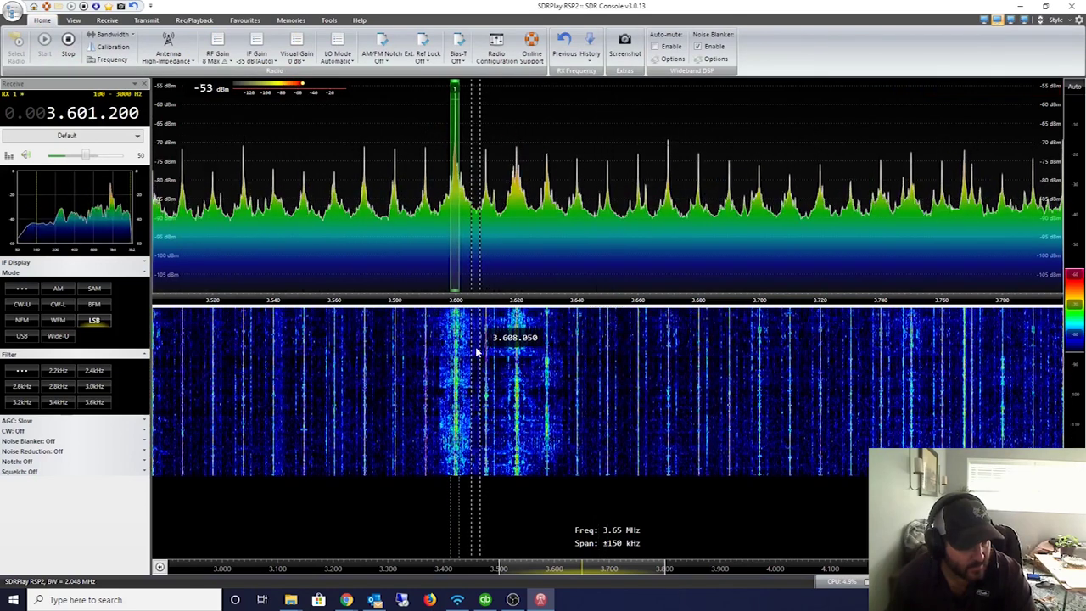
scroll(477, 351, down, 8)
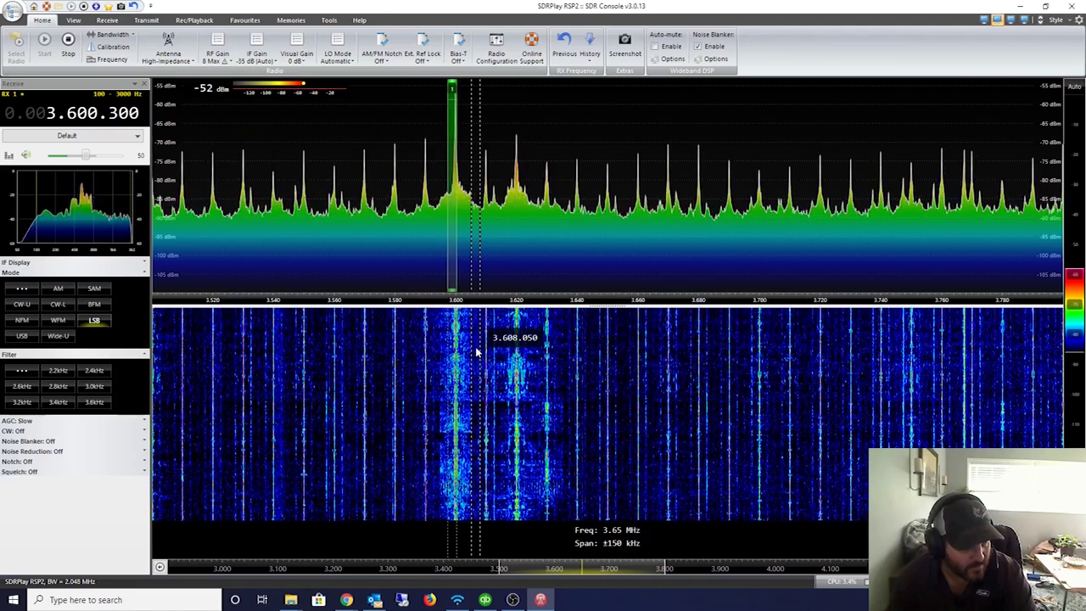
click(515, 369)
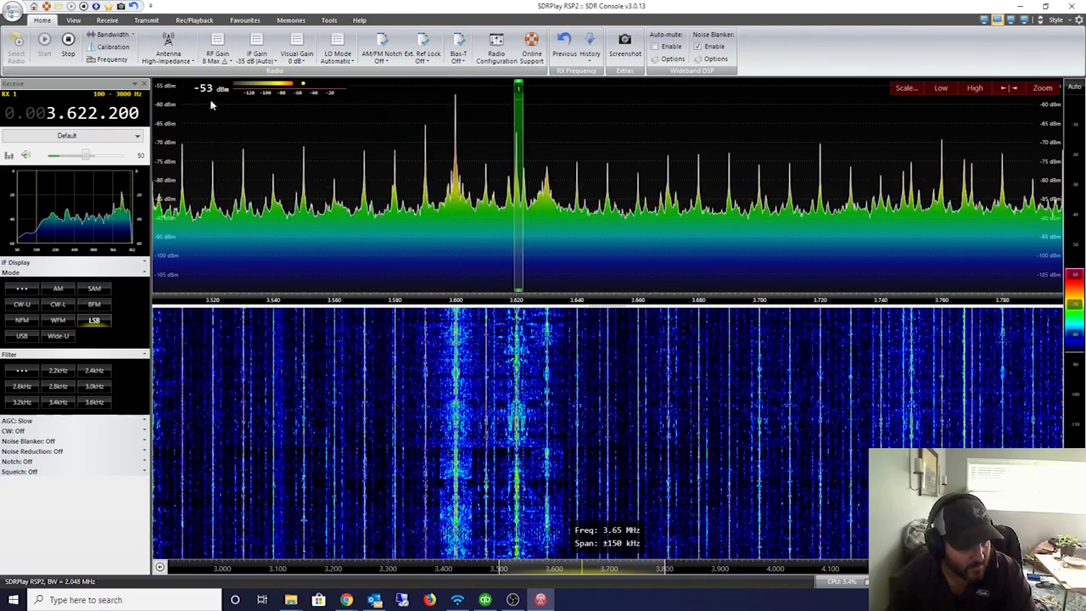
- Compare 80m reception by switching the antenna to SMA B and back to High-Impedance
click(187, 66)
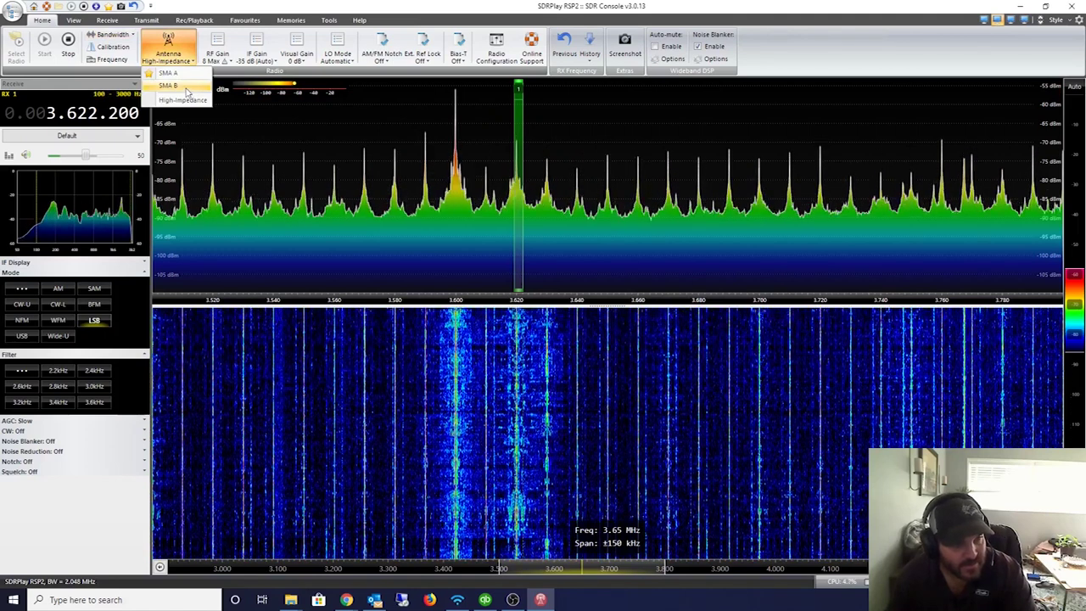
click(187, 88)
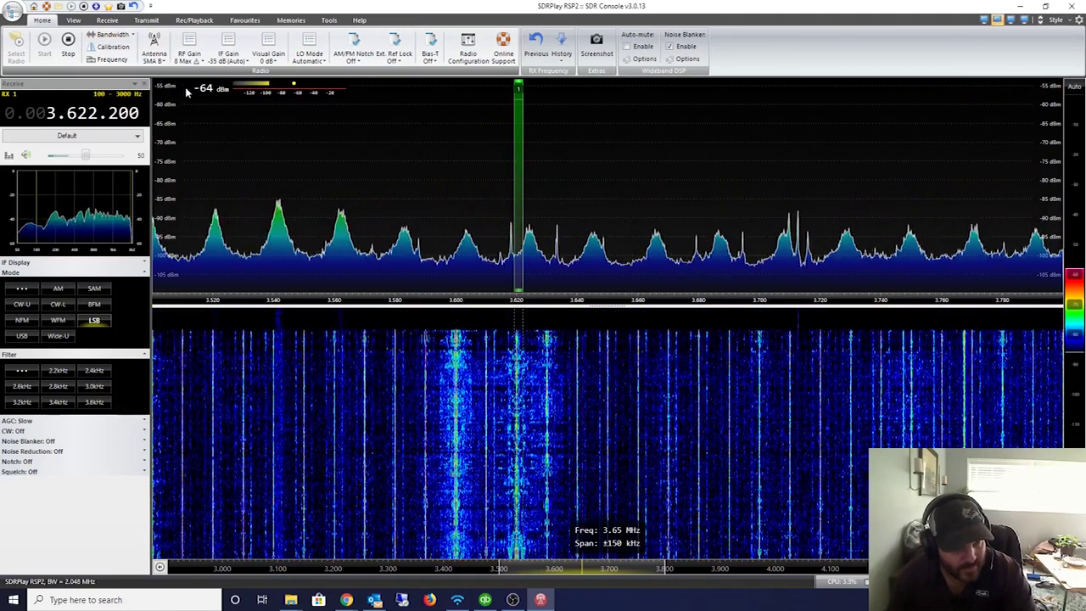
mouse_move(187, 93)
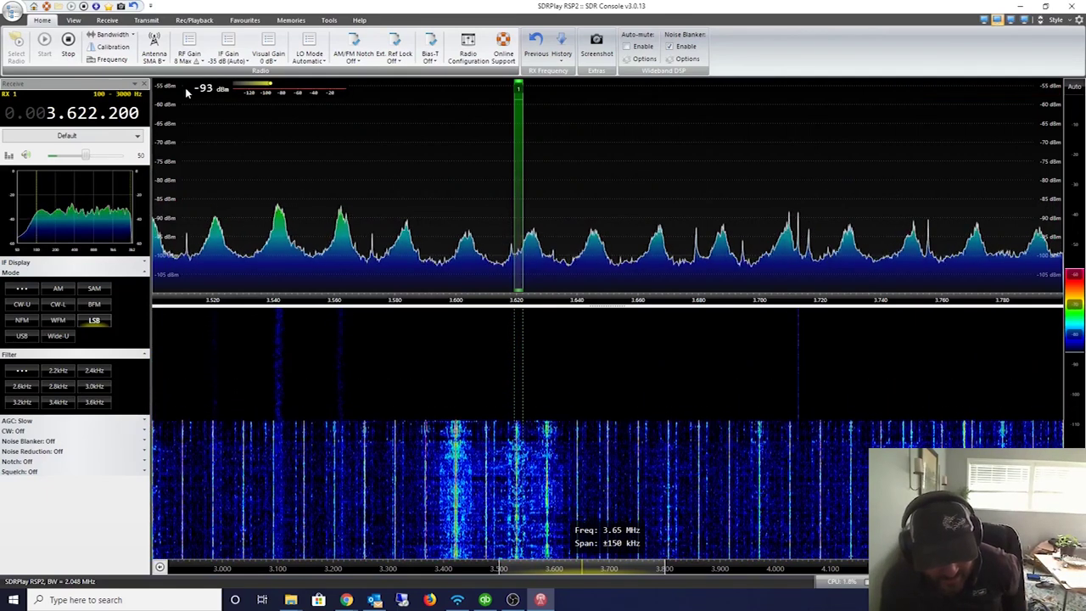
click(163, 63)
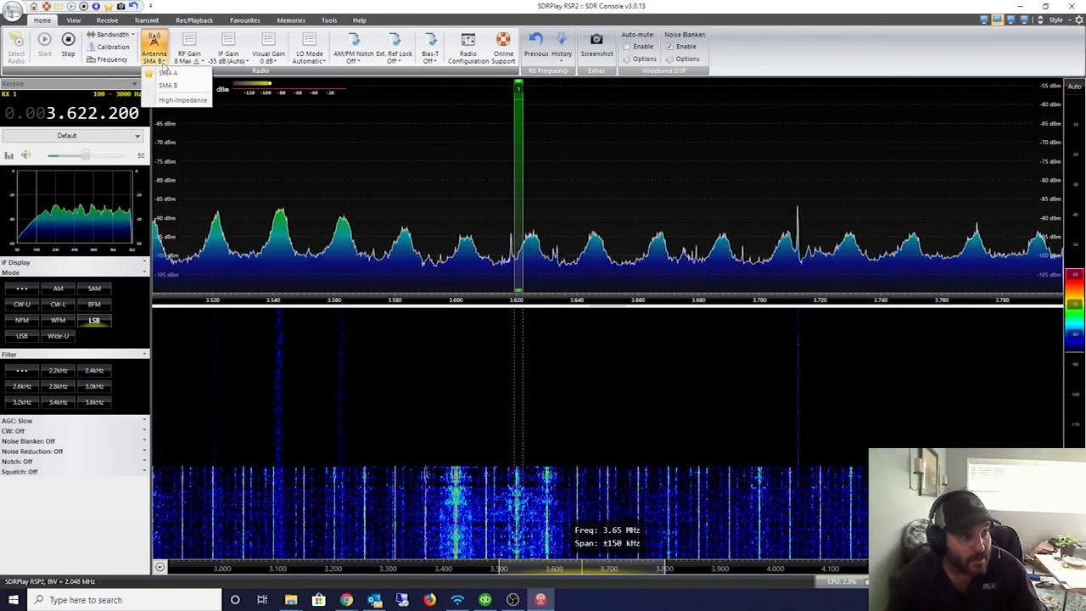
click(183, 101)
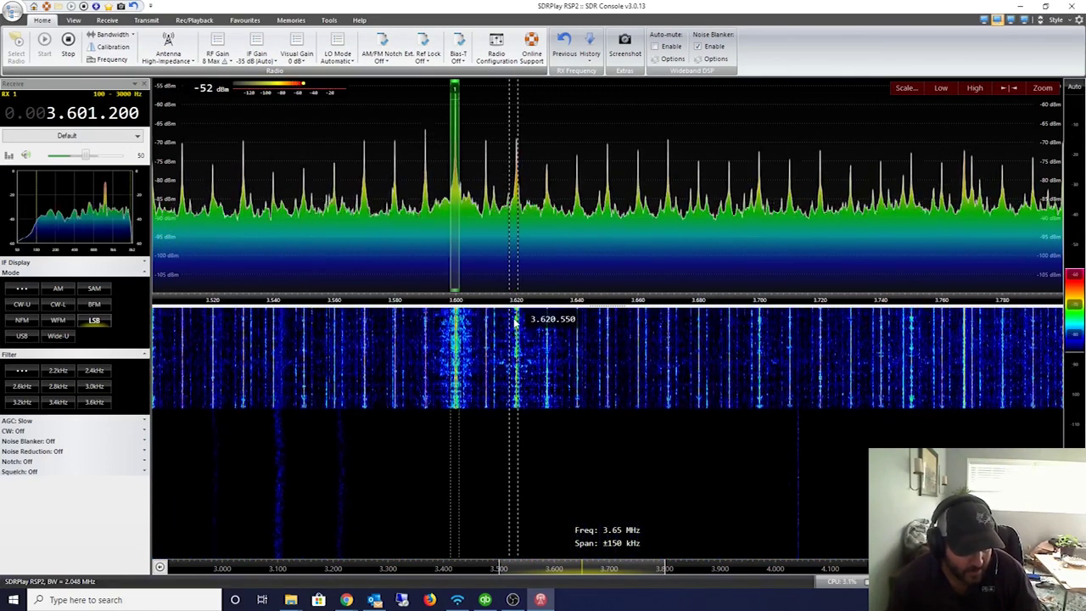
- Fine-tune the signal near 3.601 MHz and move the receiver to 3.631.600 MHz
scroll(515, 321, up, 1)
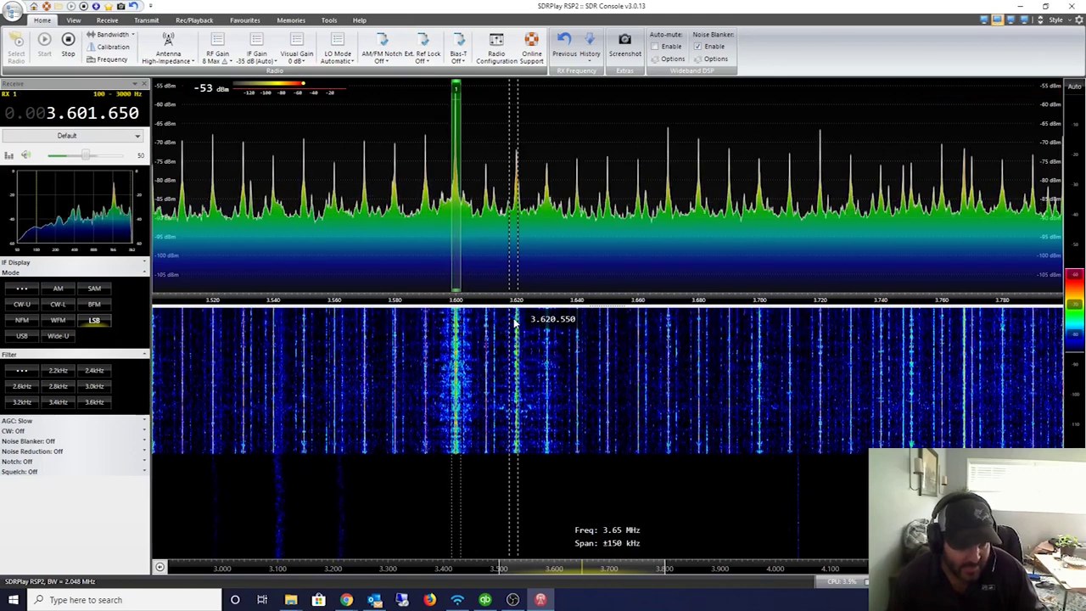
scroll(513, 321, down, 3)
scroll(512, 321, up, 6)
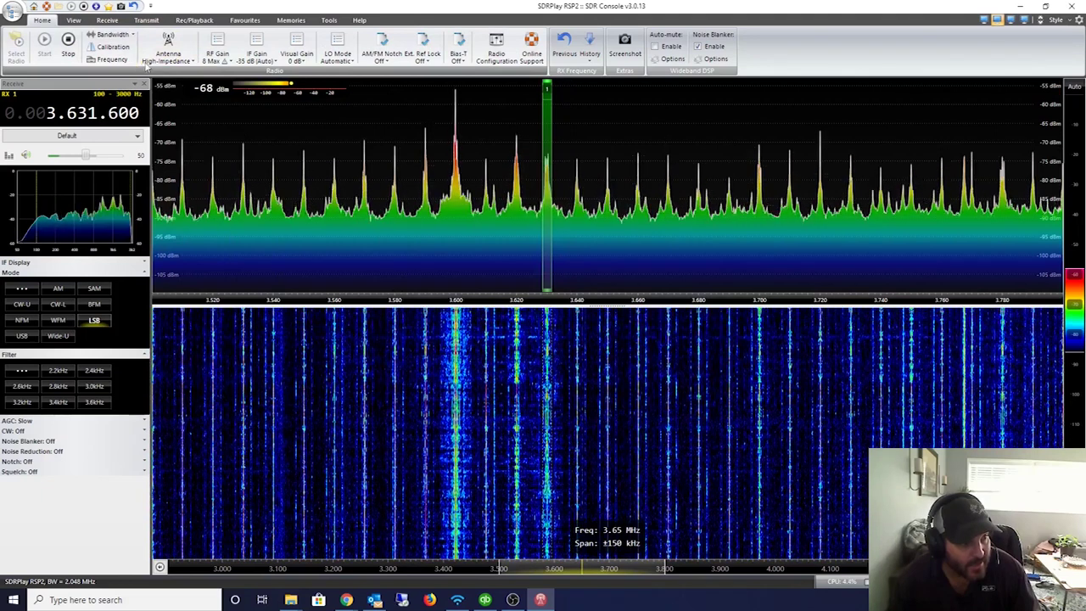
- Set the antenna input to SMA B and load the 160m (1.8 - 2.0) amateur band
click(168, 50)
click(176, 91)
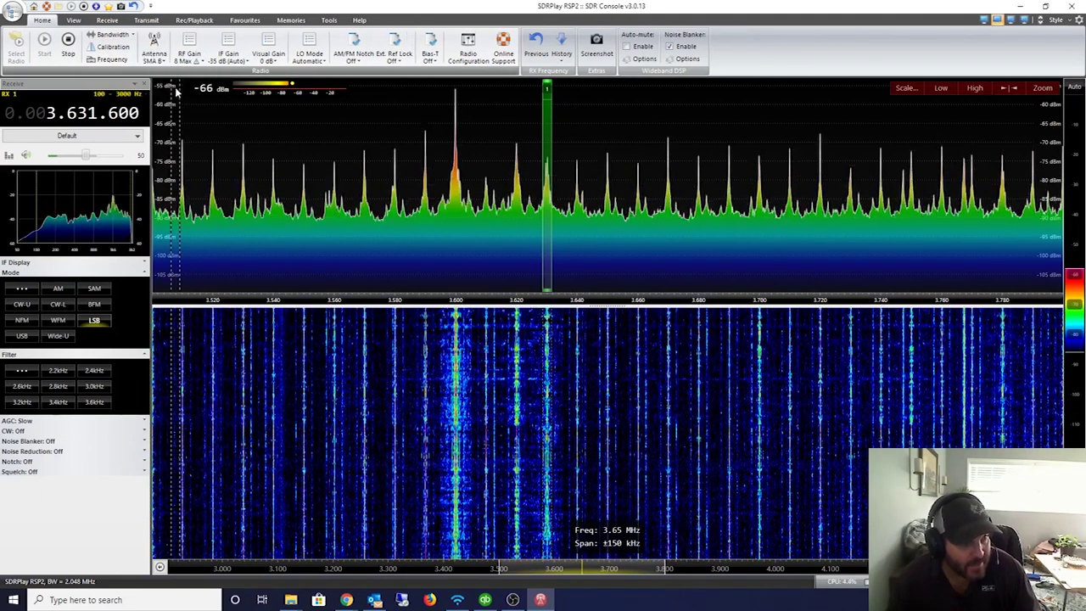
click(242, 21)
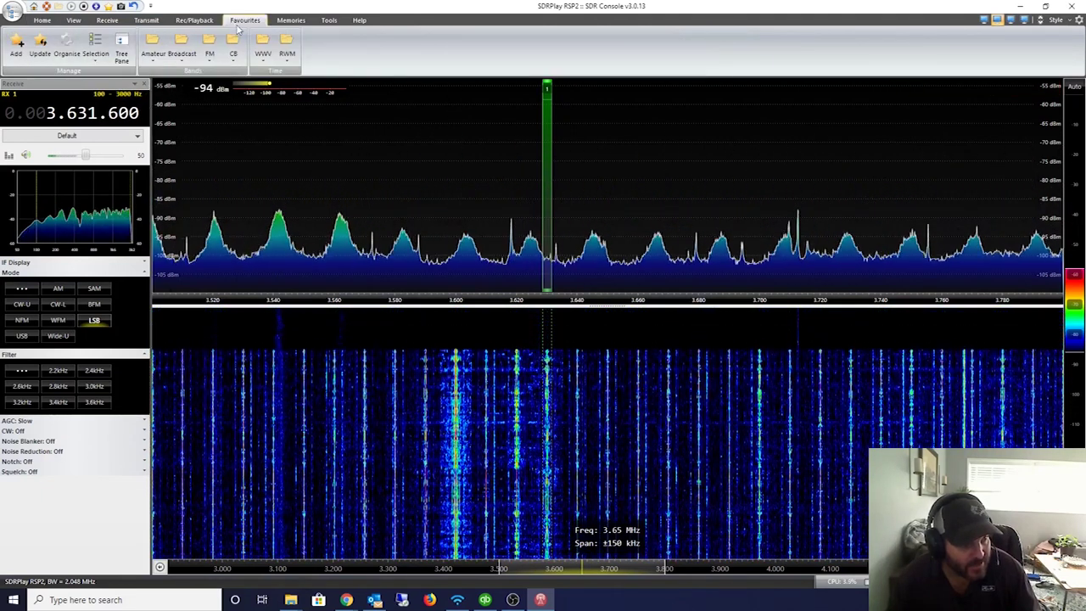
click(157, 54)
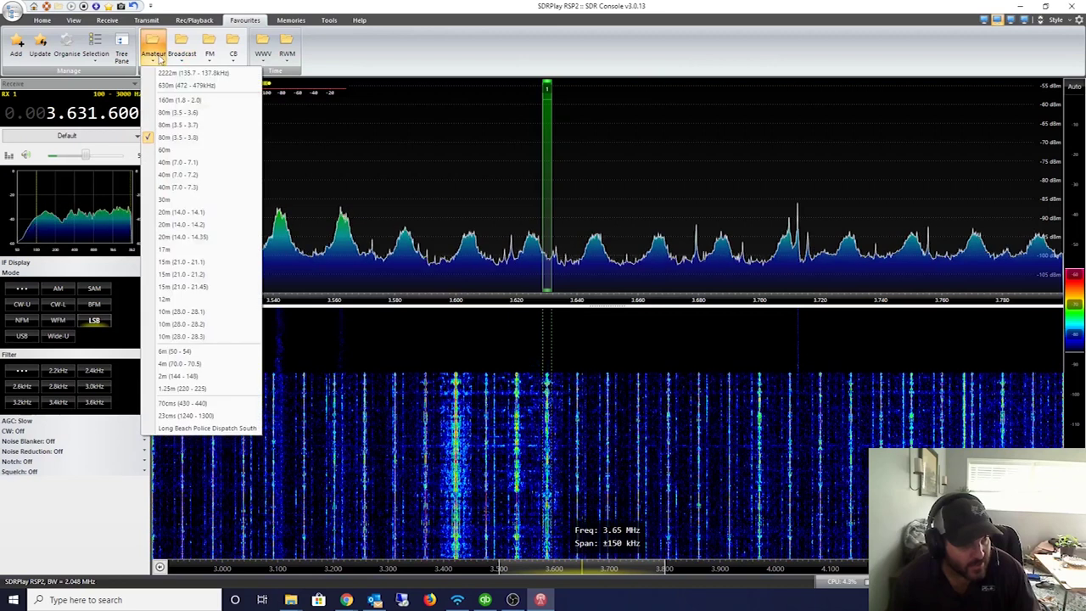
click(191, 100)
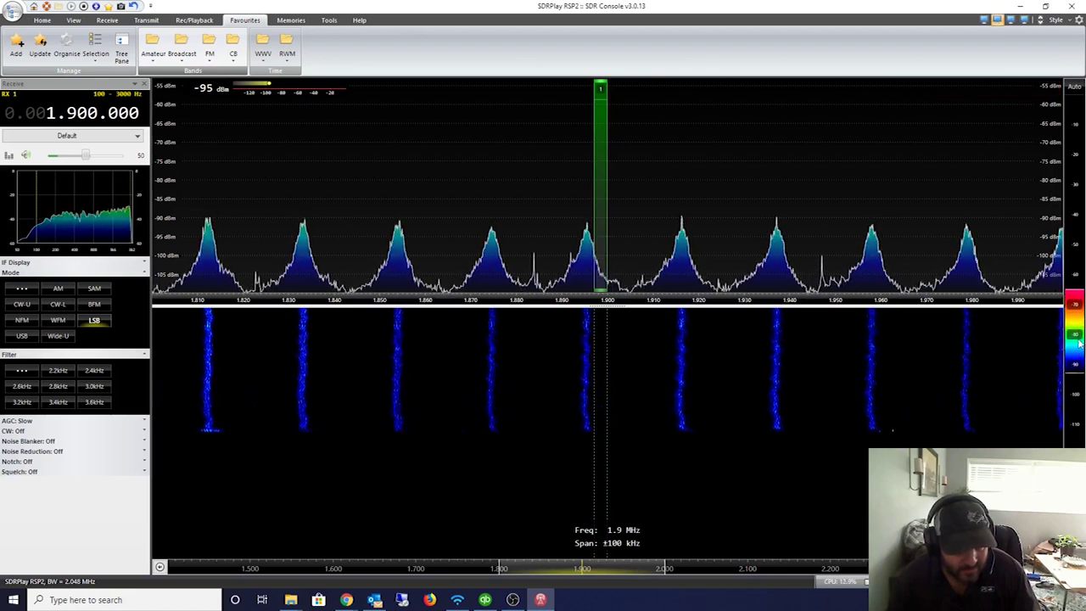
- Switch the antenna input to High-Impedance for the 160m band
click(41, 19)
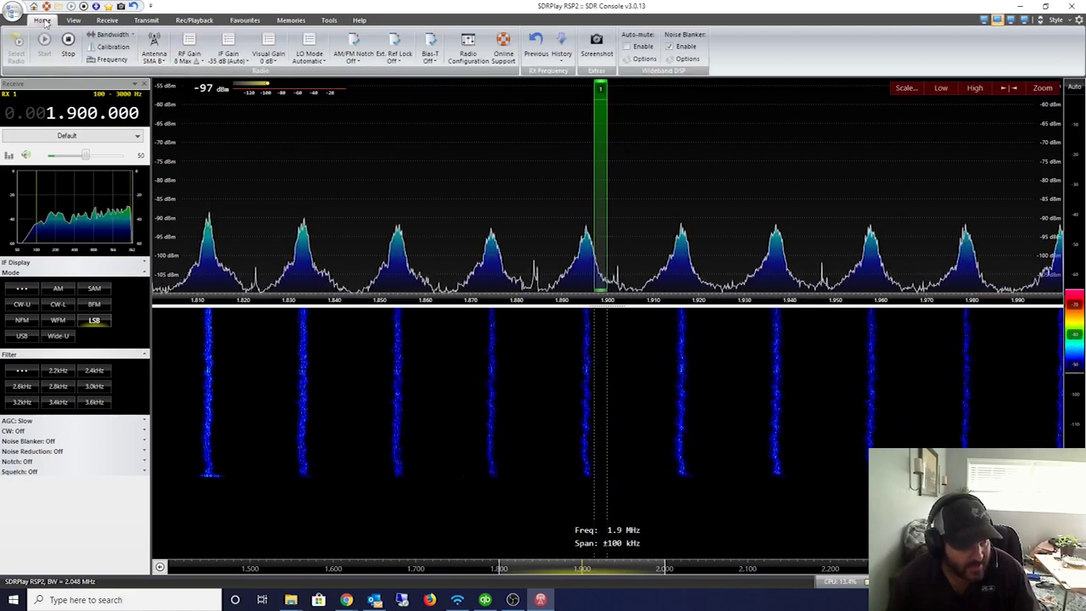
click(156, 59)
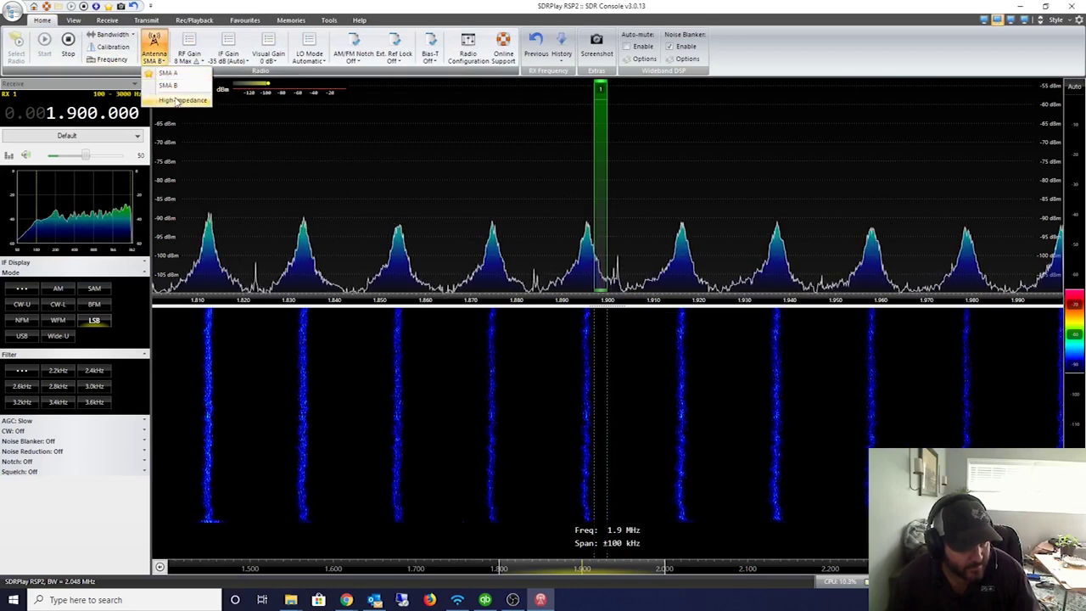
click(179, 101)
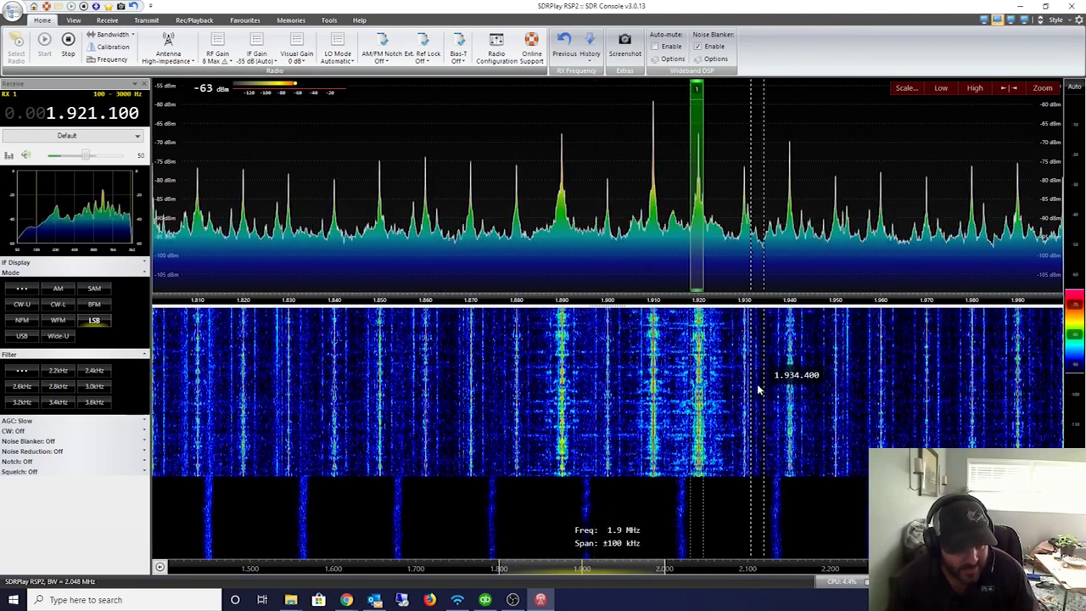
- Tune to the 160m signal at 1.891.550 MHz, and fine-tune the strong one near 1.920 MHz to 1.921.850 MHz
scroll(749, 390, up, 5)
scroll(636, 391, down, 4)
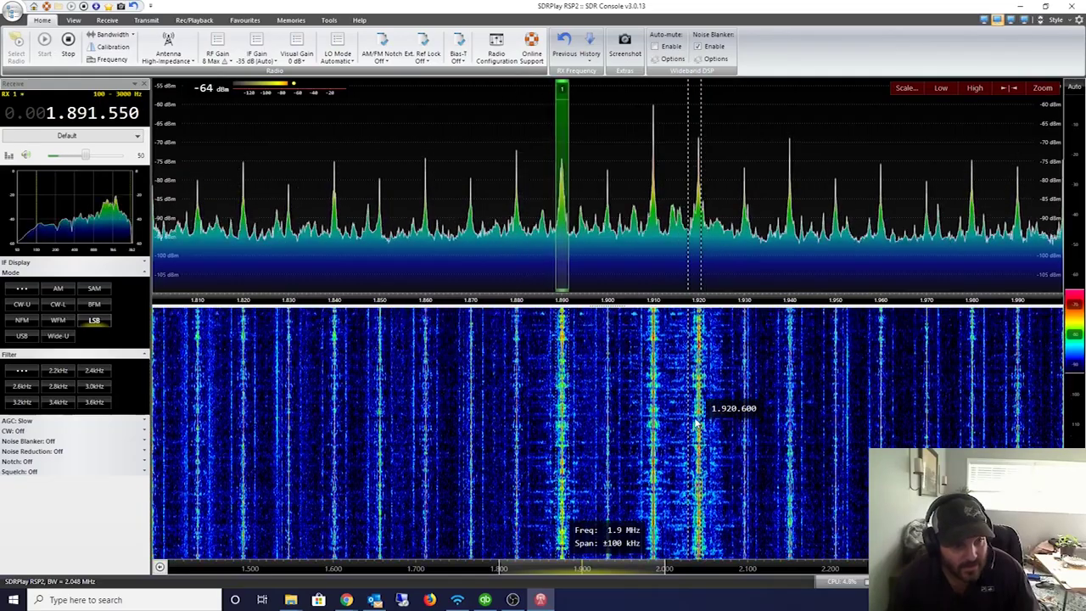
scroll(696, 422, down, 4)
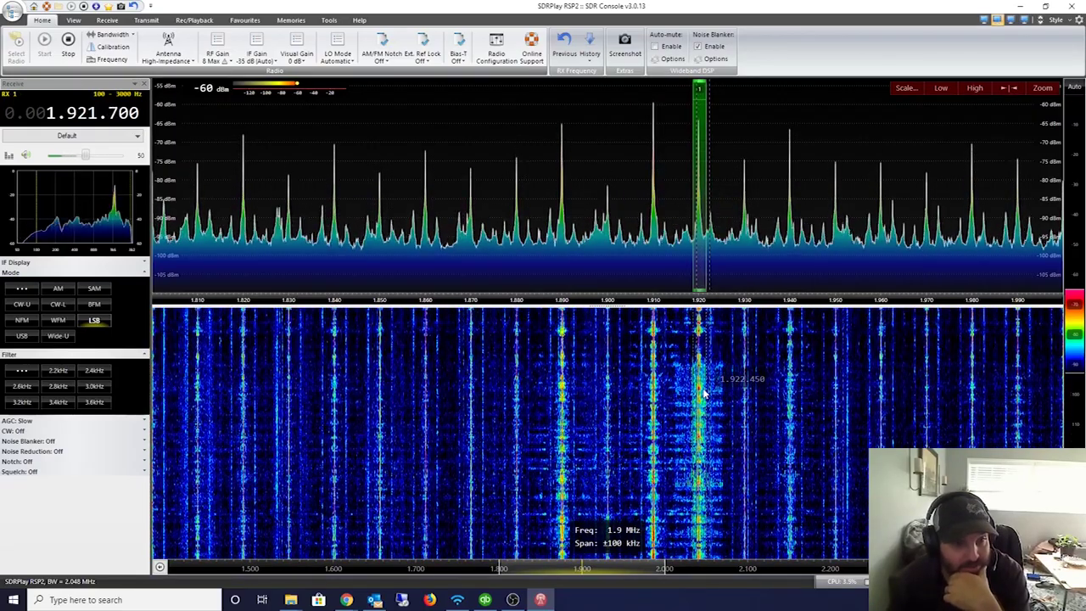
scroll(703, 393, up, 2)
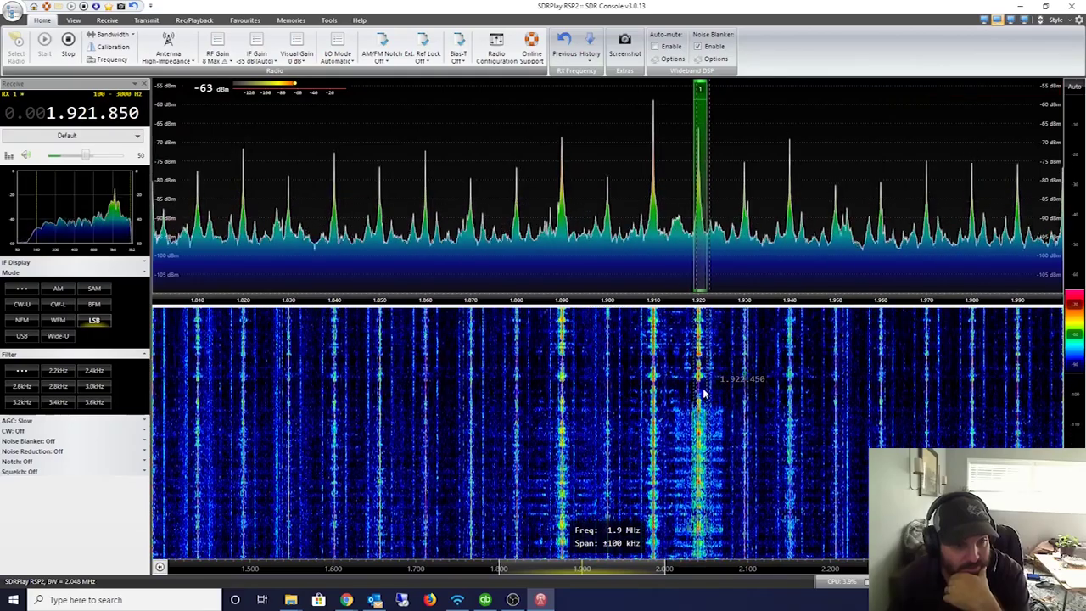
- Tune to the strongest 160m signal at 1.911.900 MHz and move the receiver to 1.889.800 MHz
scroll(702, 392, down, 2)
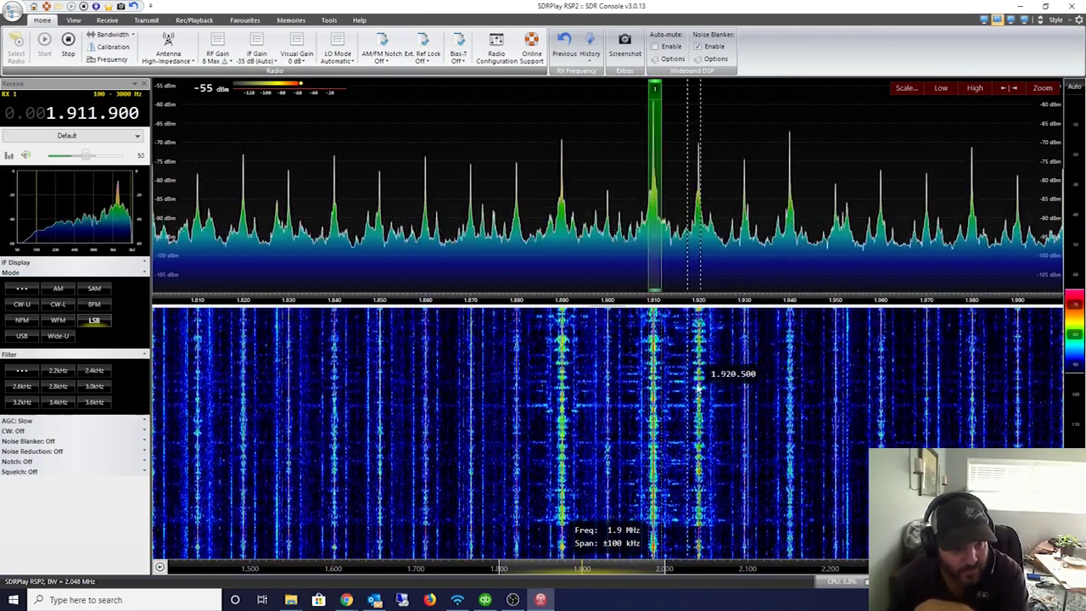
scroll(647, 395, up, 2)
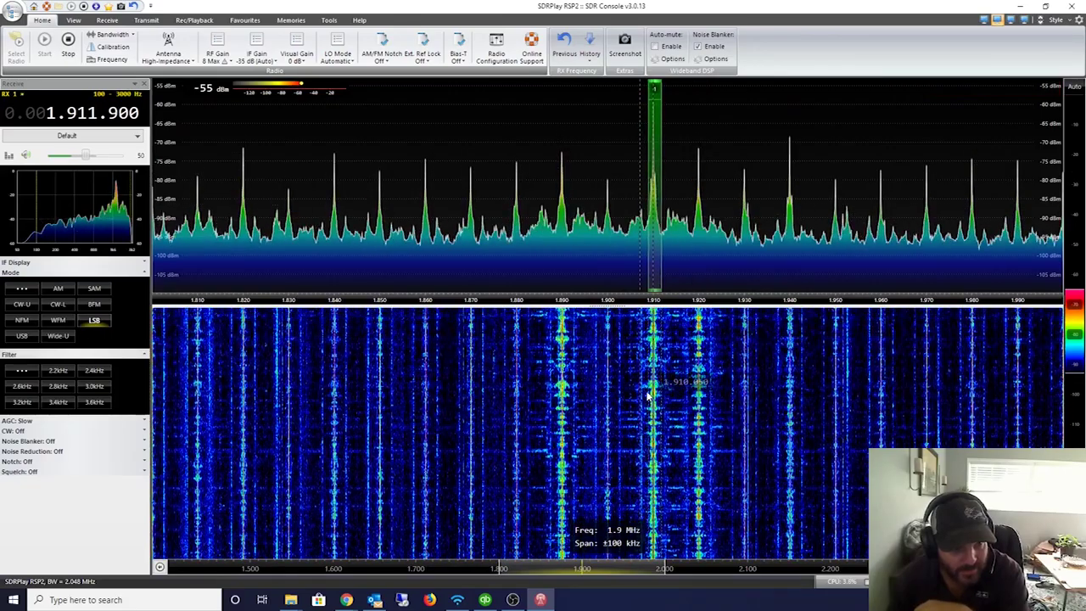
click(561, 407)
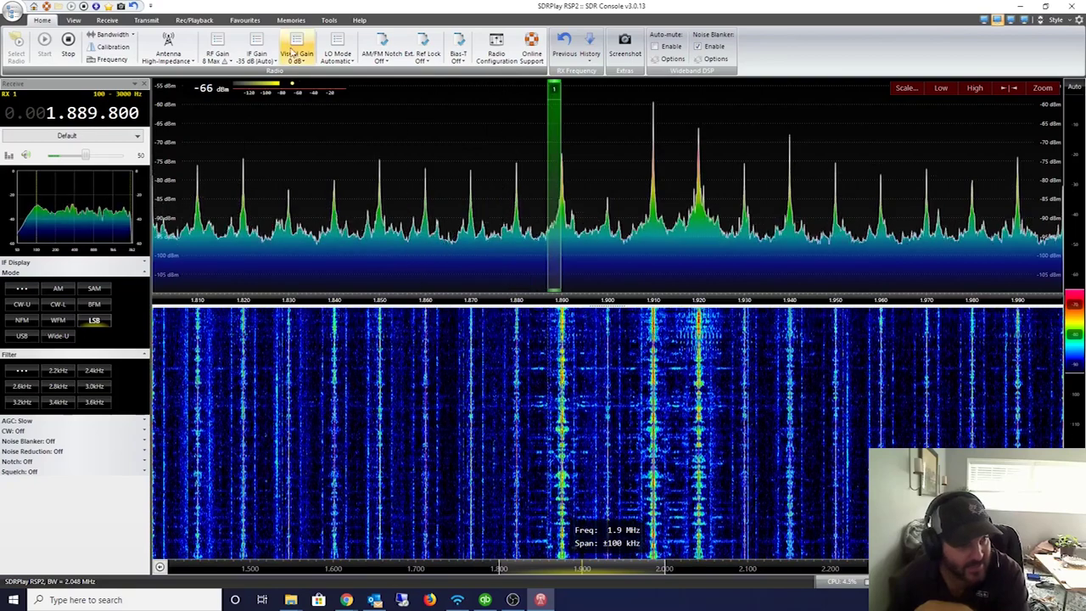
- Load the CCIR (87.5 - 108) FM broadcast band from the favourites
scroll(143, 53, down, 4)
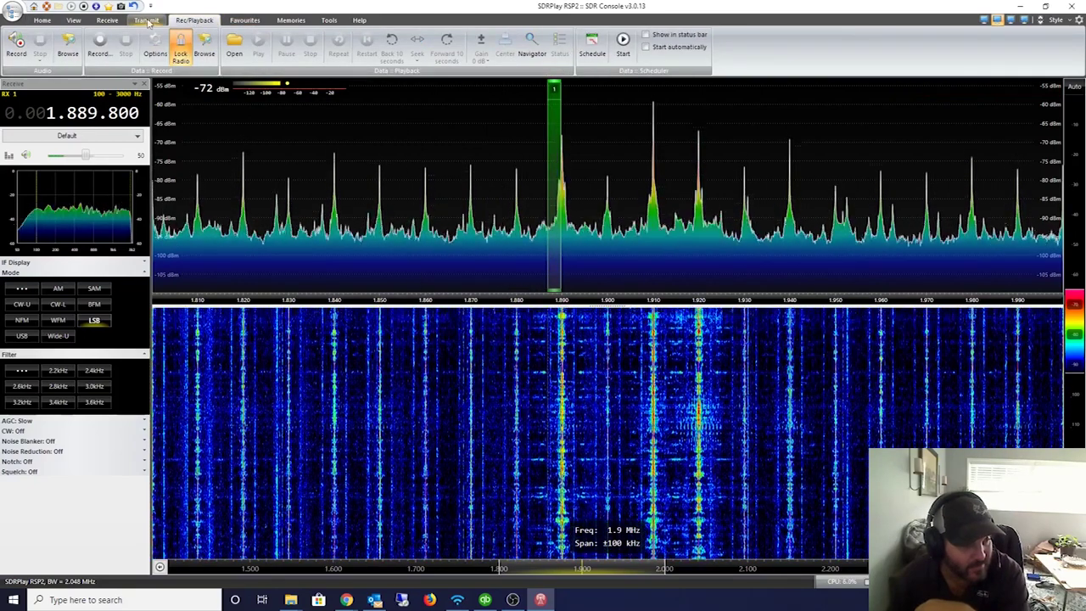
scroll(205, 25, up, 1)
click(204, 22)
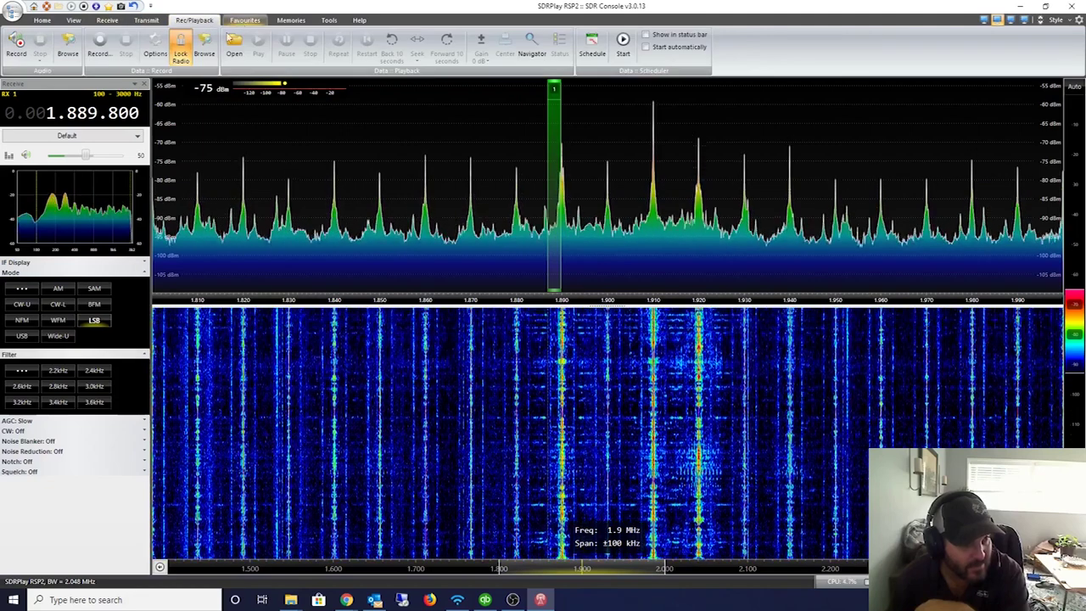
click(244, 21)
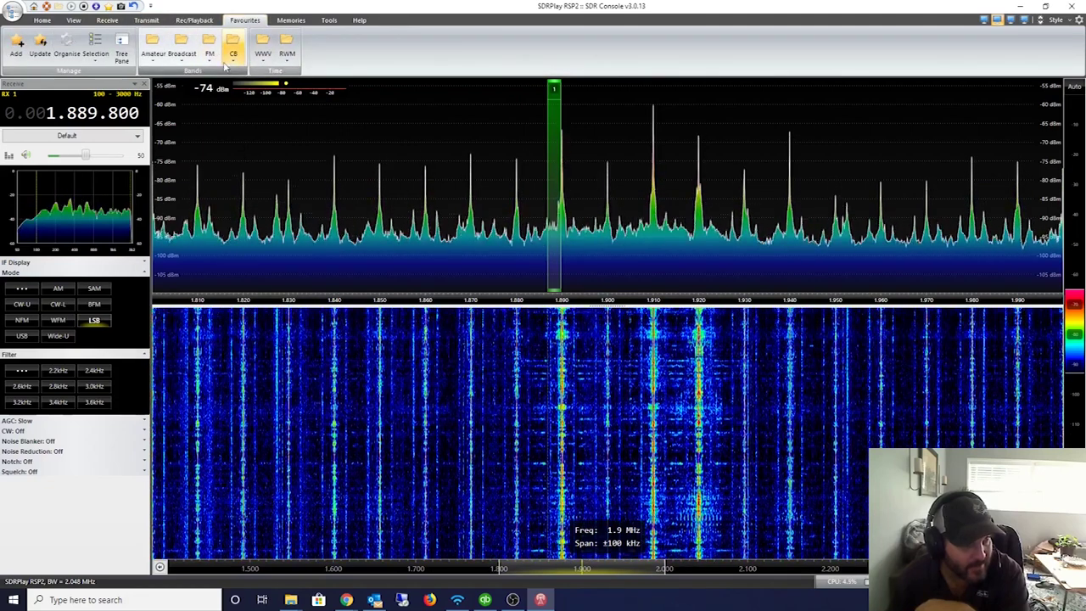
click(209, 61)
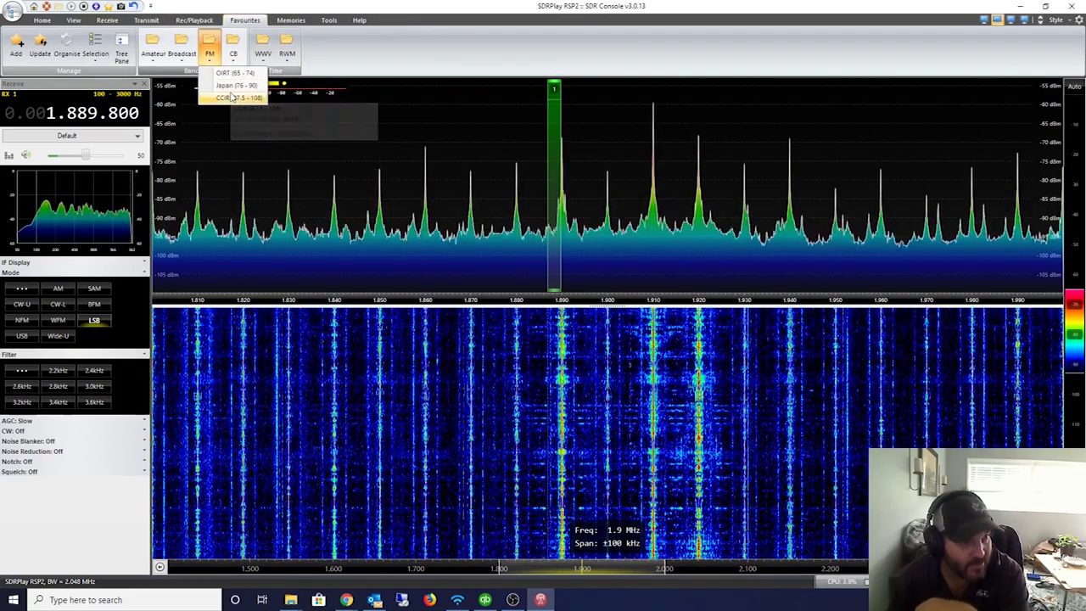
click(227, 99)
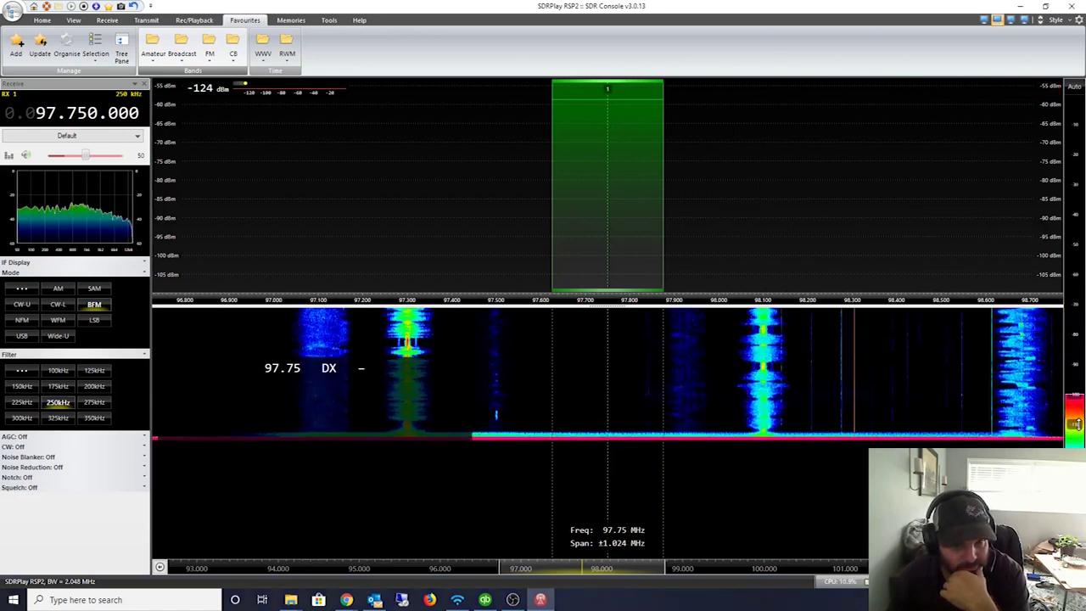
- Tune to the FM station beside the band centre and fine-tune the receiver to 98.100 MHz
click(762, 256)
scroll(878, 263, up, 3)
scroll(872, 266, down, 7)
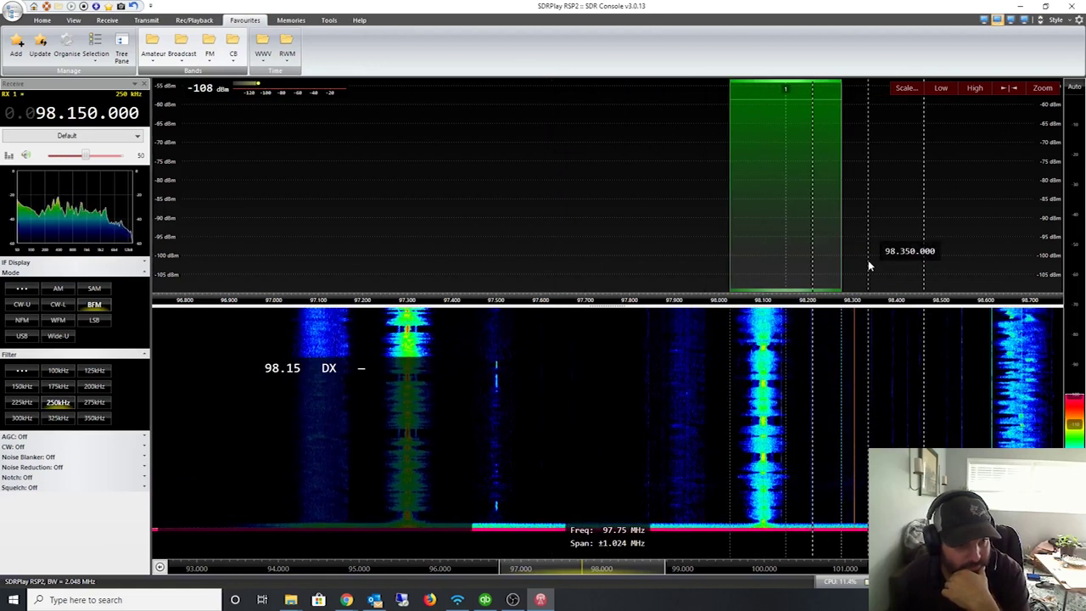
scroll(868, 265, up, 4)
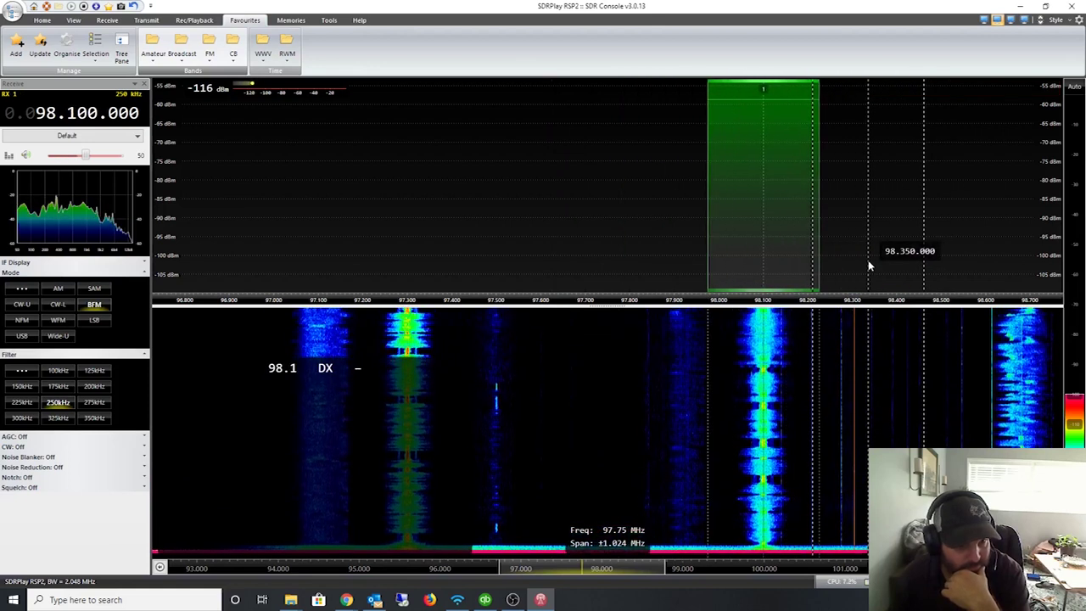
- Tune the receiver to the strong FM station at 97.300 MHz
click(408, 246)
scroll(540, 253, up, 2)
scroll(540, 253, down, 2)
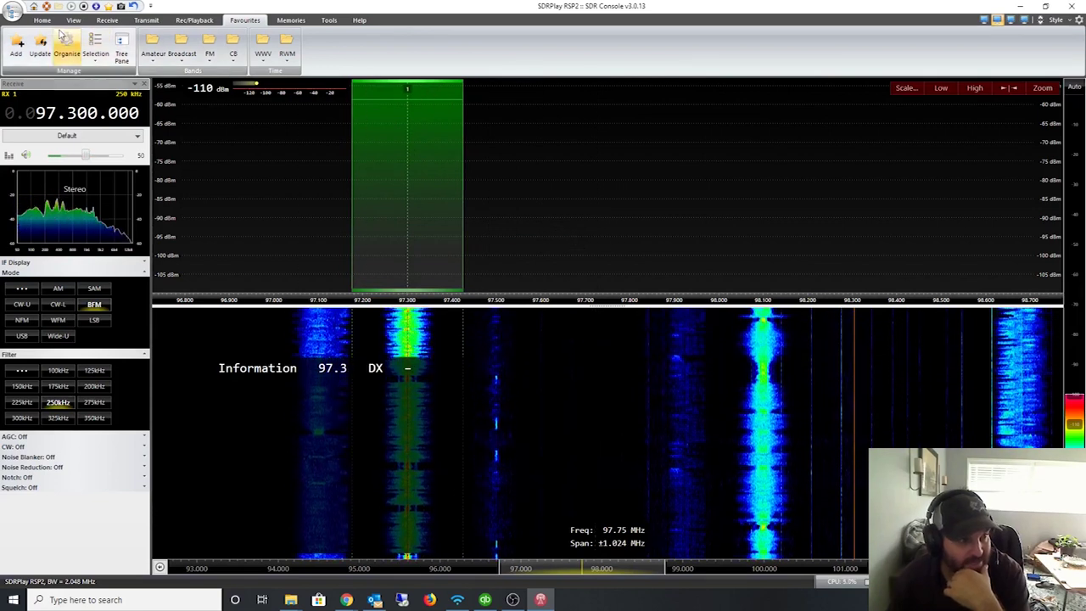
- Compare reception of the 97.300 MHz station by switching the antenna to SMA A and back to High-Impedance
scroll(61, 32, up, 5)
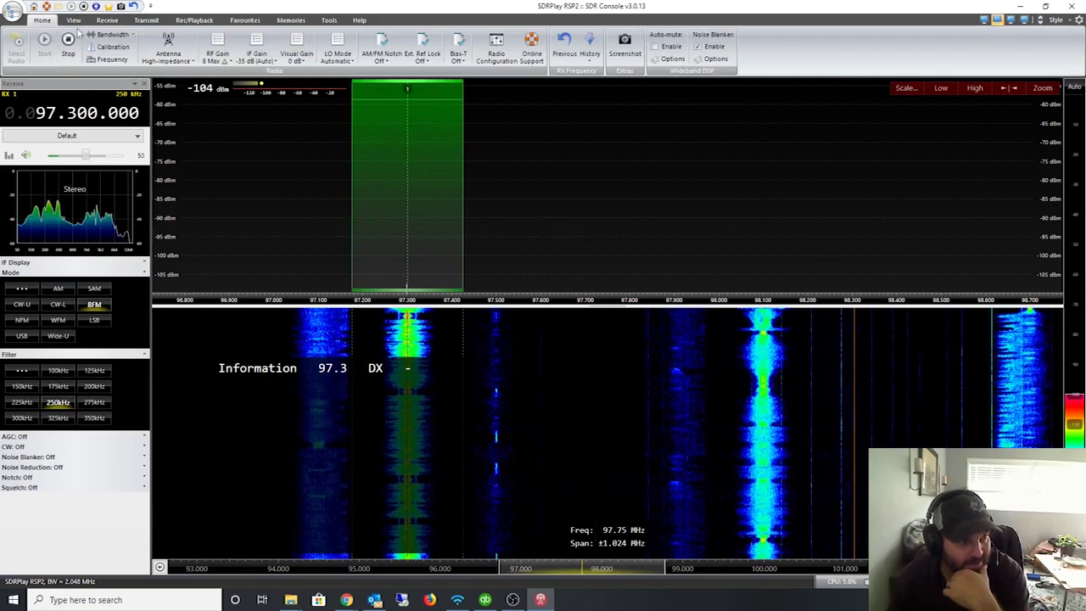
click(170, 66)
click(188, 78)
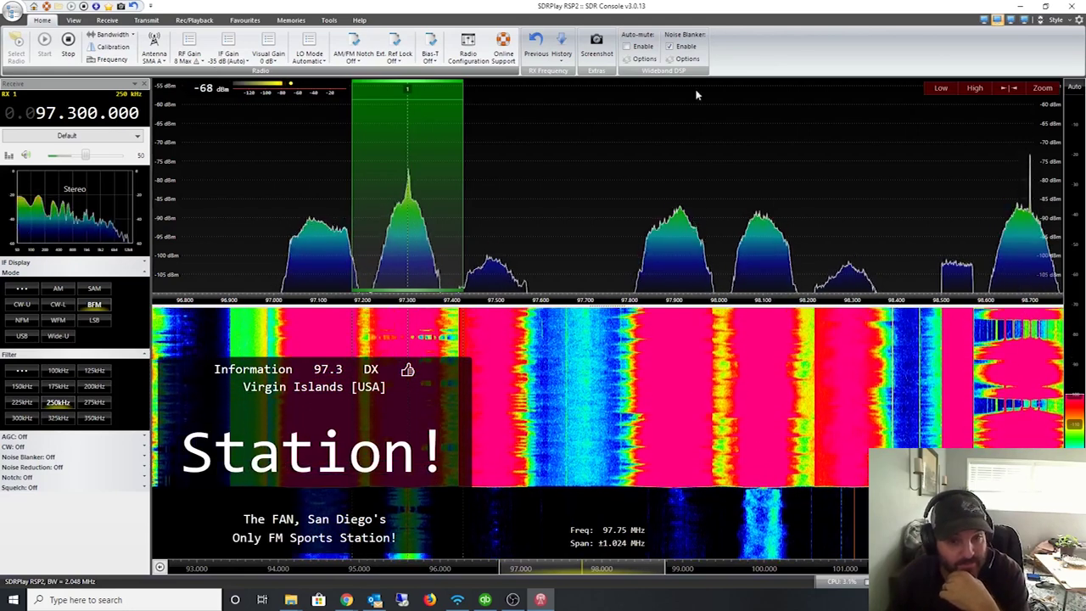
click(157, 58)
click(179, 101)
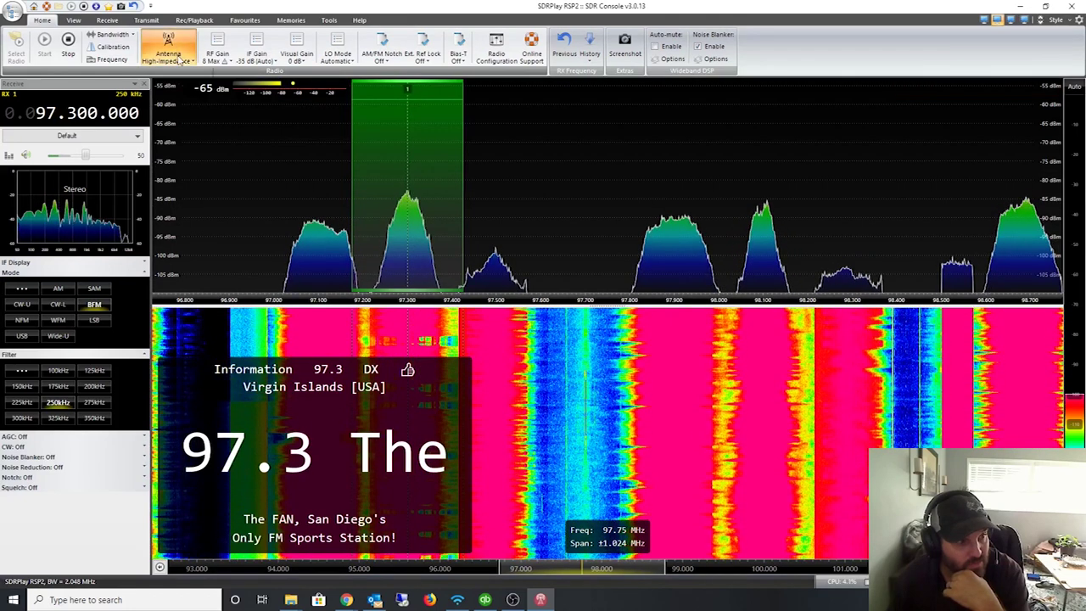
- Repeat the FM antenna comparison by alternating between SMA A and High-Impedance, finishing on High-Impedance
click(181, 55)
click(174, 79)
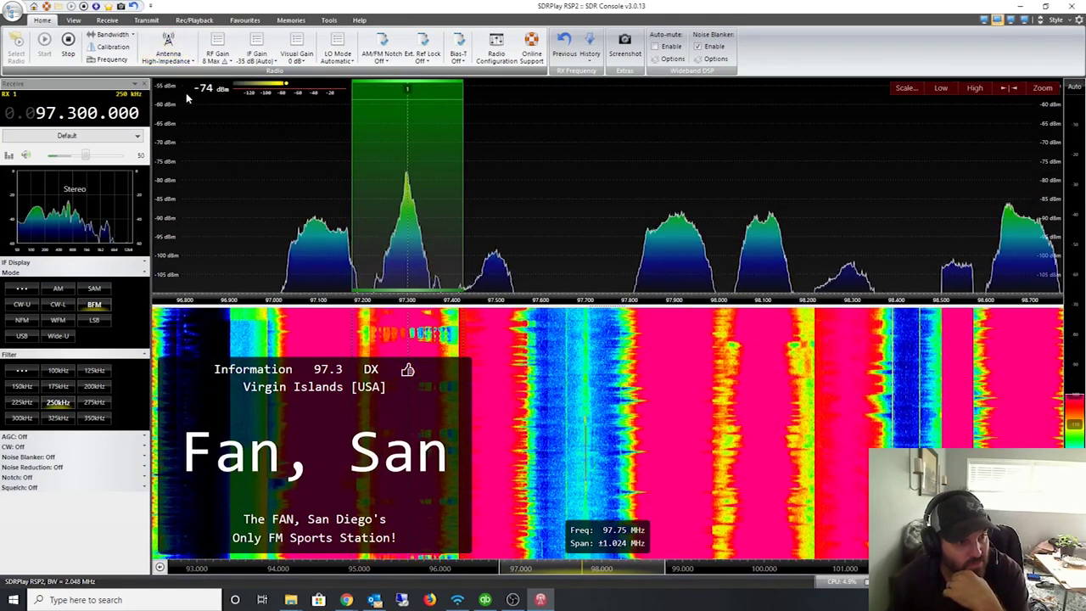
click(186, 58)
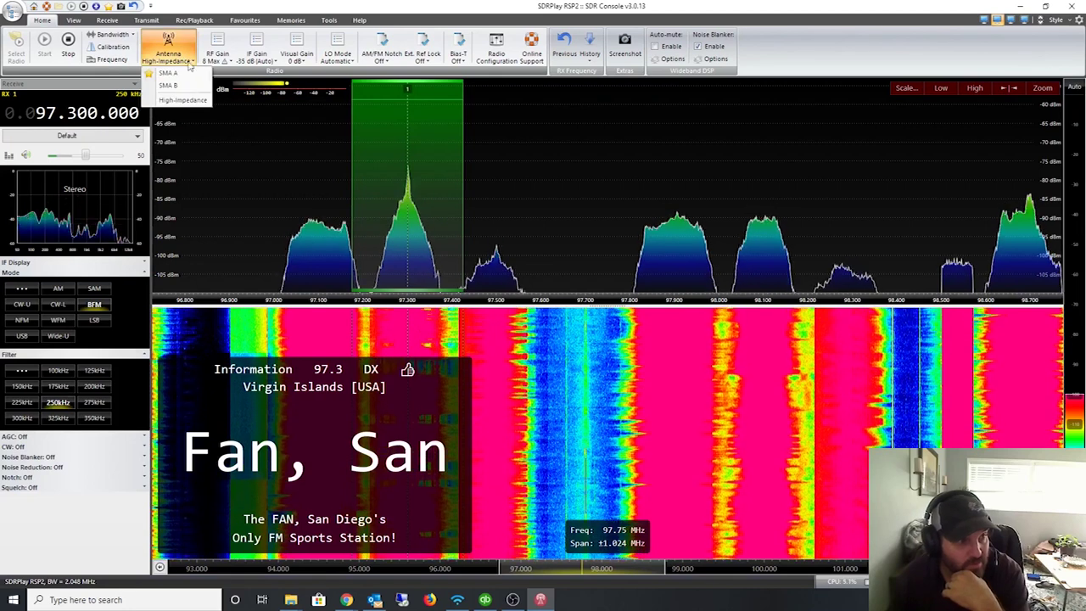
click(188, 74)
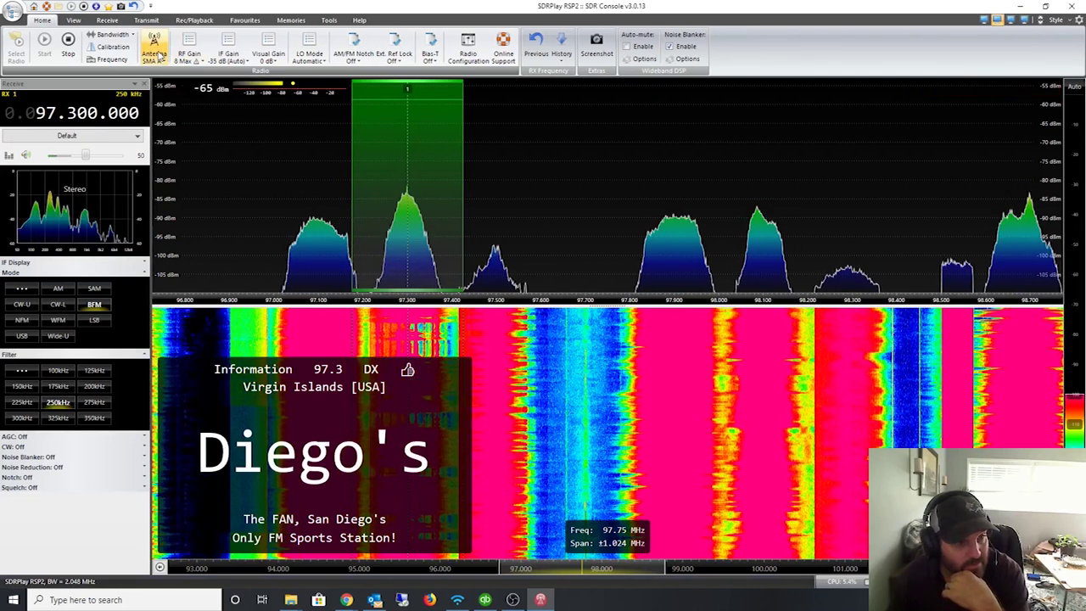
click(157, 55)
click(174, 87)
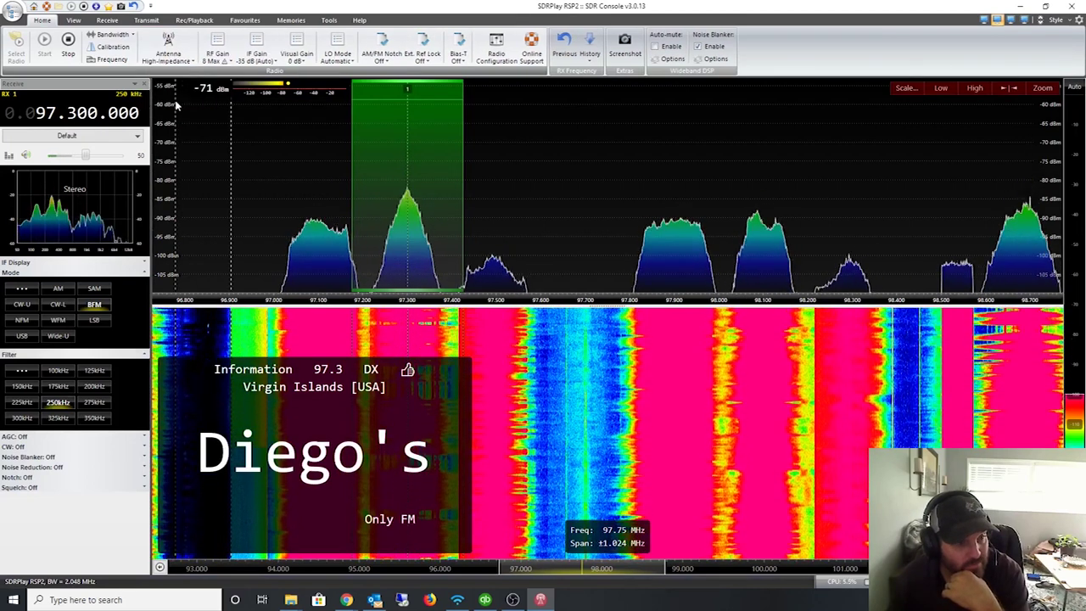